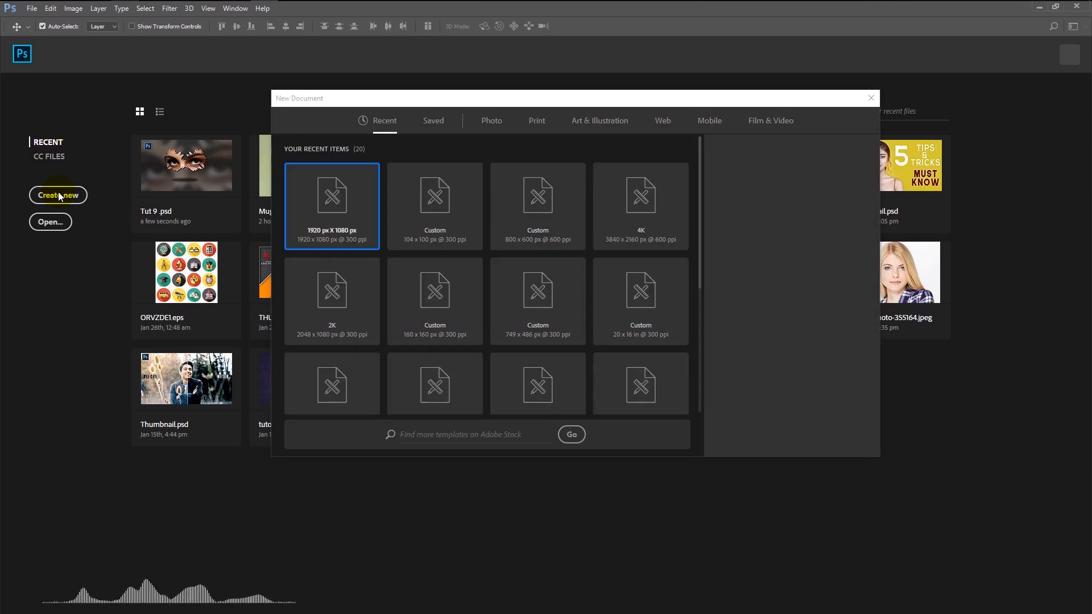
- Create a new 1920 x 1080 px document at 300 ppi
left_click_drag(705, 206, 707, 240)
left_click_drag(740, 276, 694, 293)
left_click(799, 436)
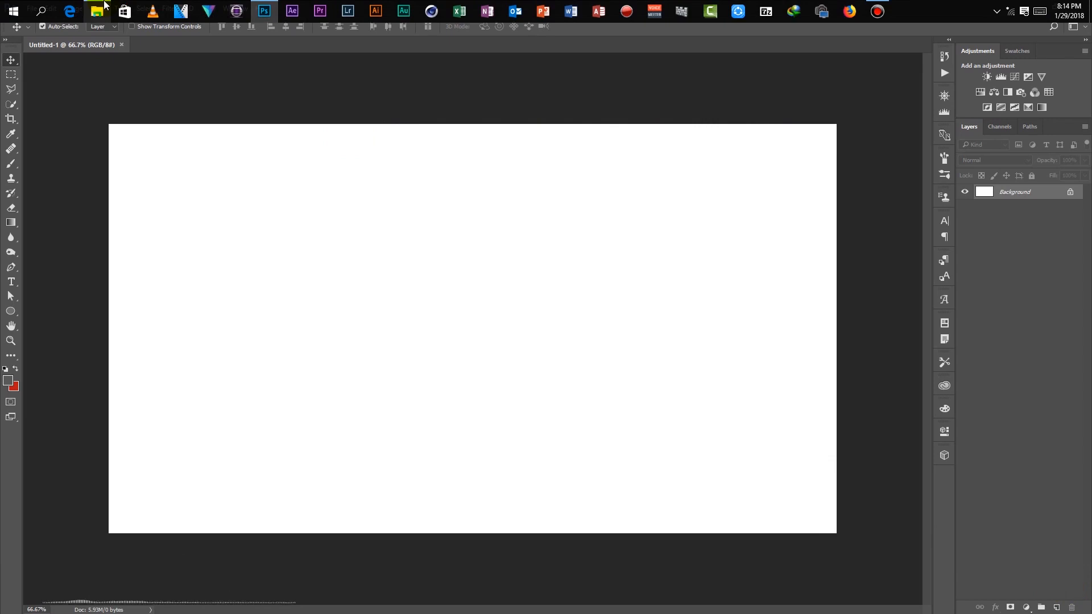
- Place Texture.png on the canvas, scale it to about 13% and position it at about X 677 px, Y 489 px
left_click(93, 10)
left_click_drag(247, 151, 392, 298)
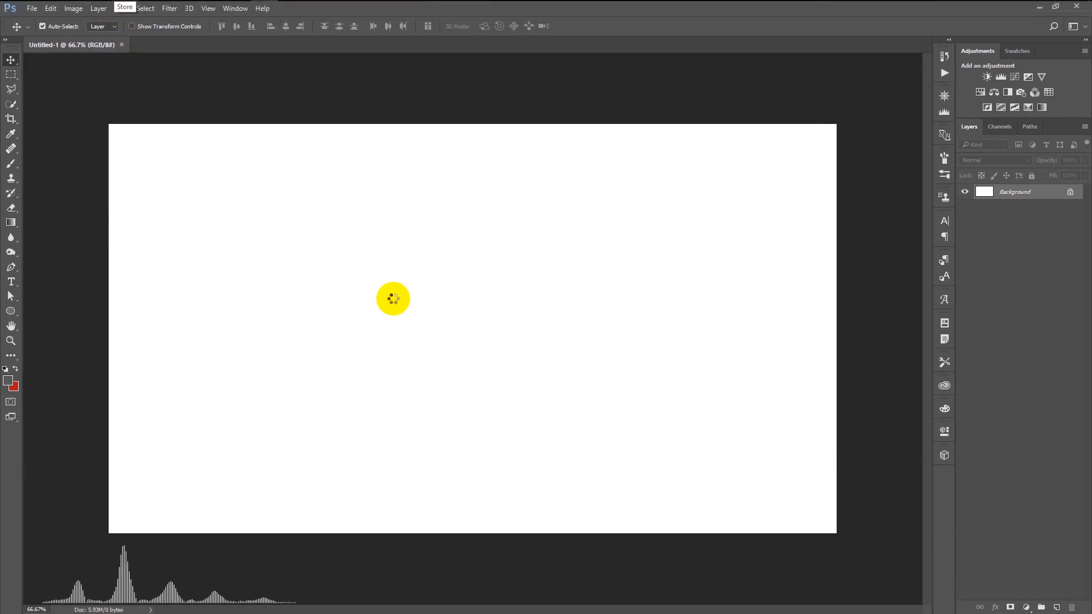
left_click_drag(833, 530, 685, 402)
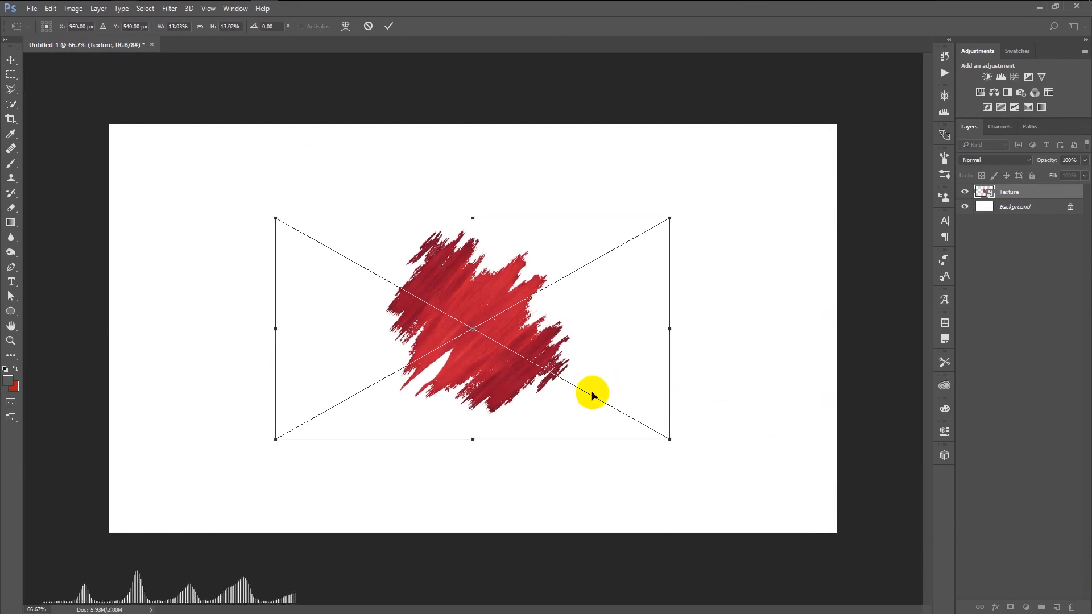
left_click_drag(507, 350, 394, 328)
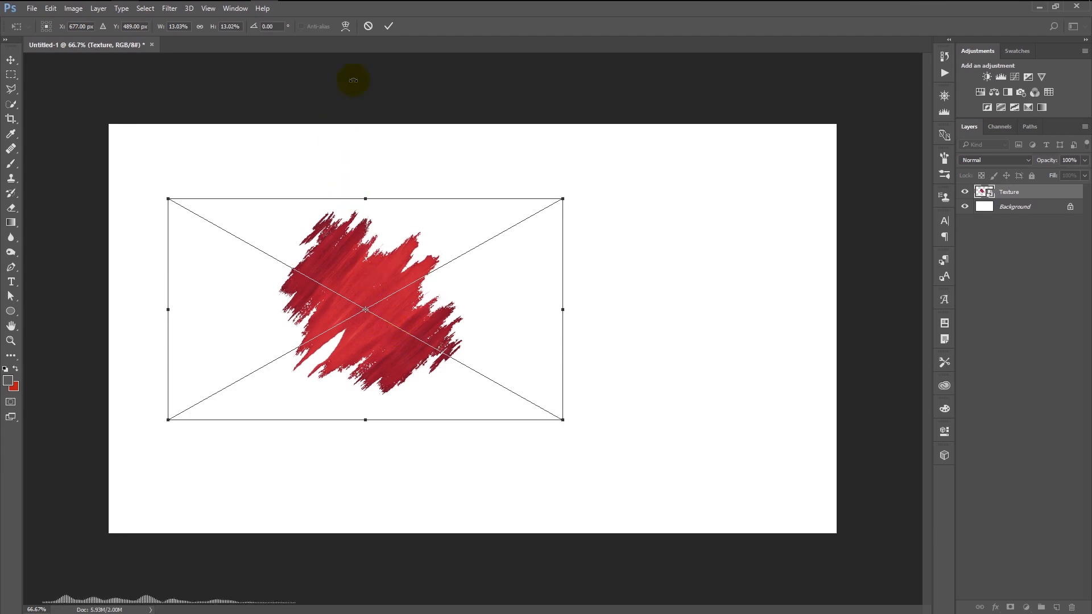
left_click(387, 27)
- Duplicate the Texture layer and flip the copy horizontally
key("ctrl")
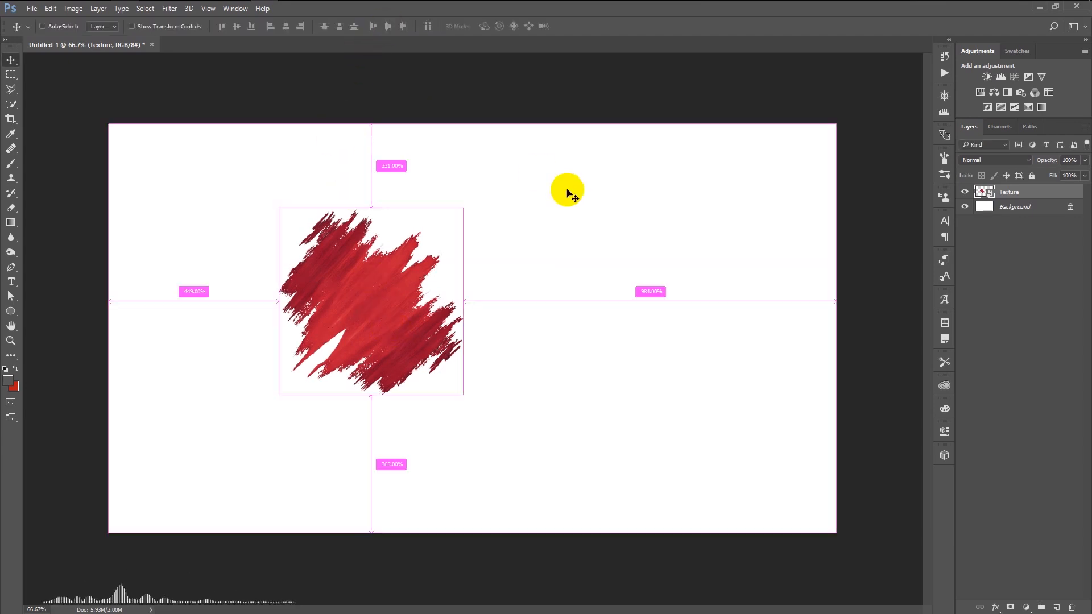
key("ctrl+j")
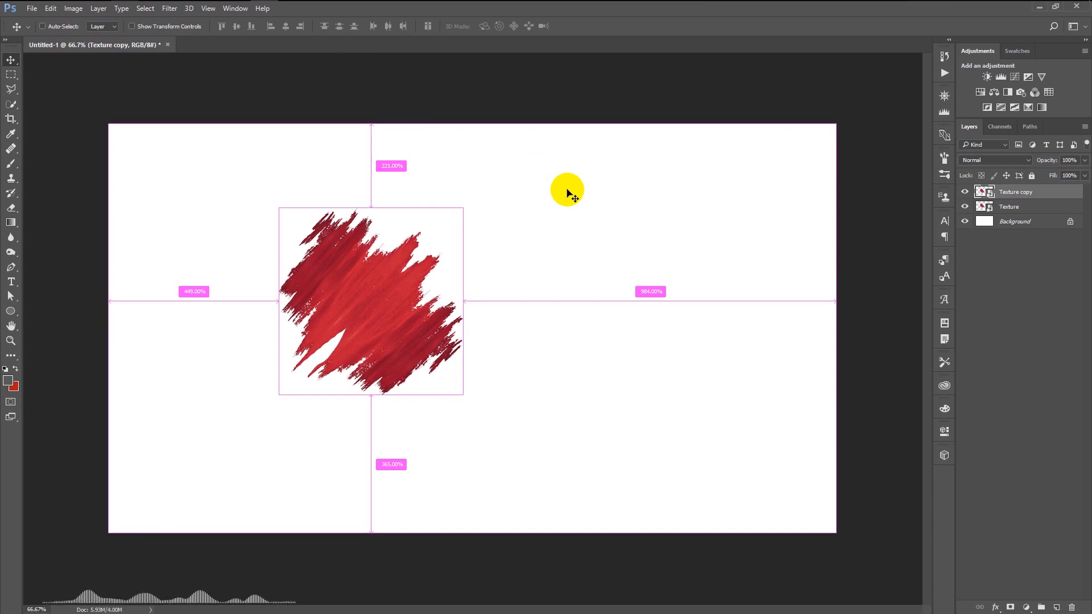
key("ctrl+t")
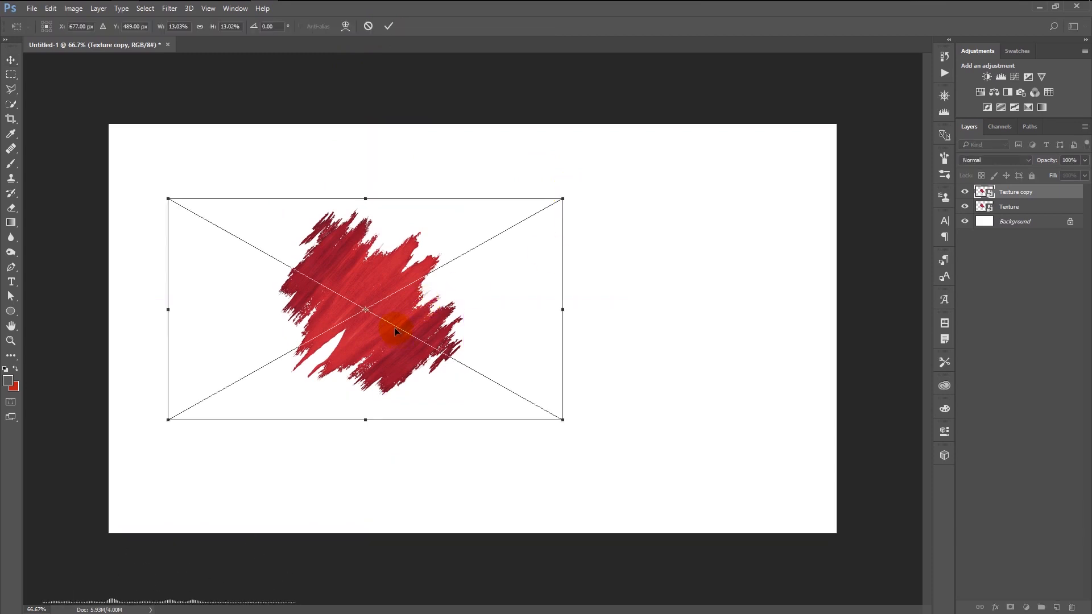
right_click(395, 329)
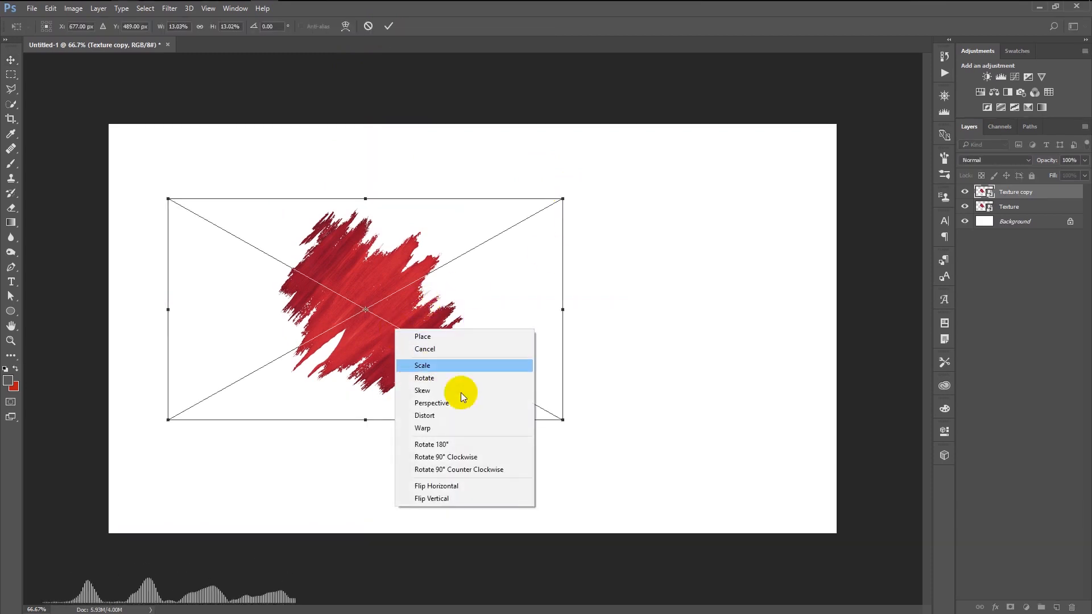
left_click(486, 485)
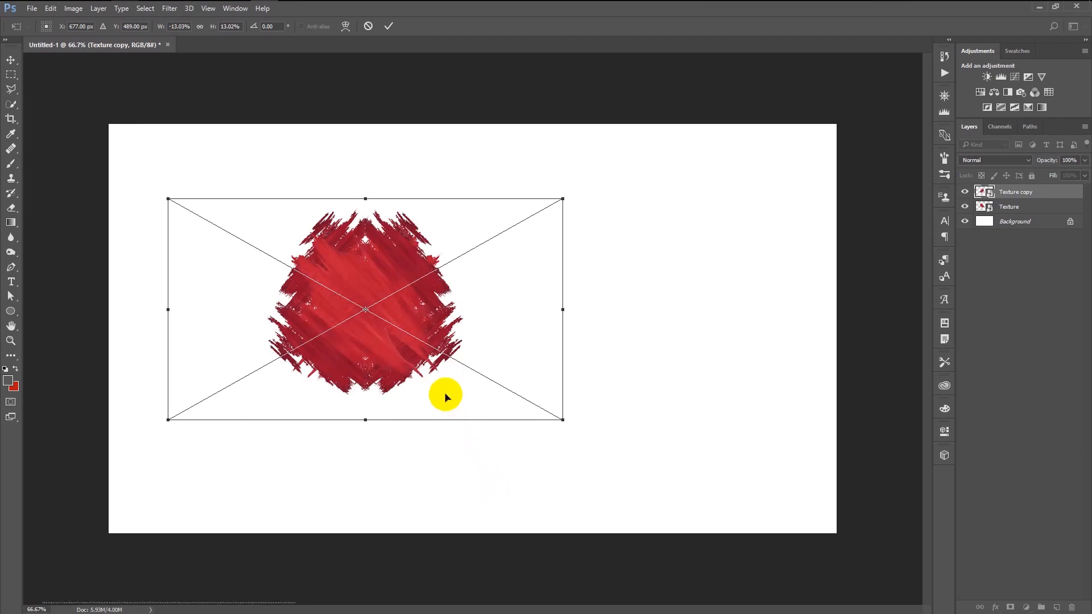
- Shift the flipped texture copy right to X 1067 px so it partly overlaps the original, and commit the transform
key("shift+Right")
key("shift+Right")
key("shift+Right")
key("shift+Right")
key("shift+Right")
key("shift+Right")
key("shift+Right")
key("shift+Right")
key("shift+Right")
key("shift+Right")
key("shift+Right")
key("shift+Right")
key("shift+Right")
key("shift+Right")
key("shift+Right")
key("shift+Right")
key("shift+Right")
key("shift+Right")
key("shift+Right")
key("shift+Right")
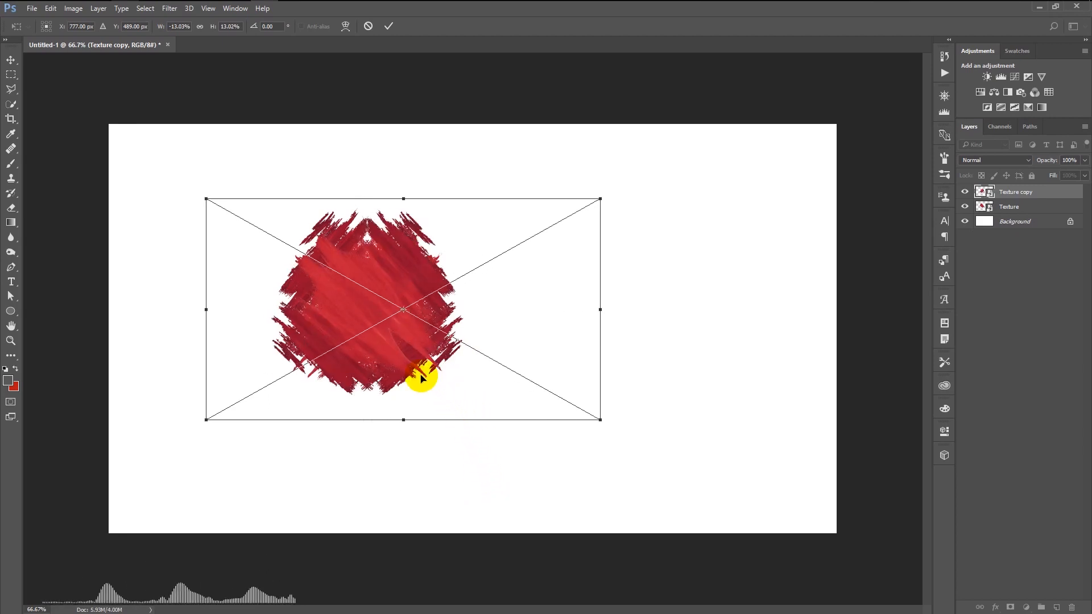
key("shift+Right")
key("shift+Right")
key("shift+Right")
key("shift+Right")
key("shift+Right")
key("shift+Right")
key("shift+Right")
key("shift+Right")
key("shift+Right")
key("shift+Right")
key("shift+Right")
key("shift+Right")
key("shift+Right")
key("shift+Right")
key("shift+Right")
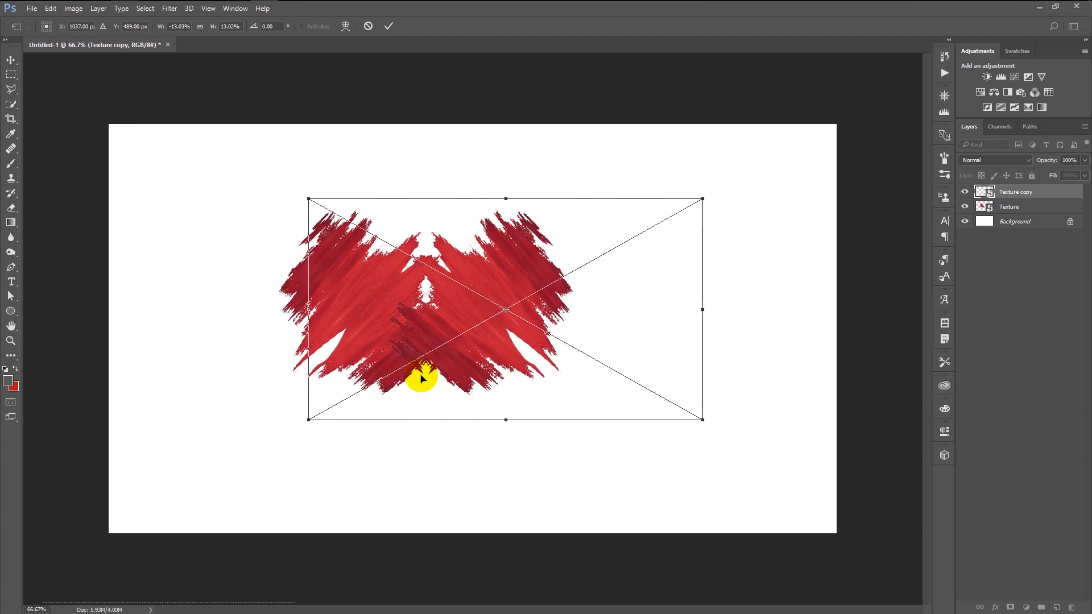
key("shift+Right")
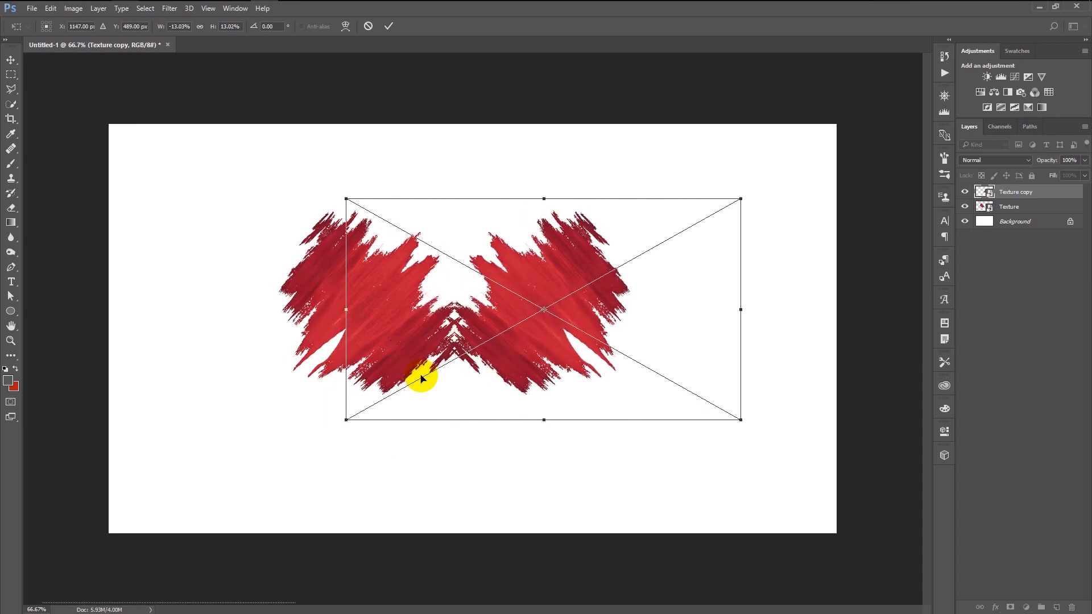
key("shift+Left")
key("shift+Left")
key("shift+Left")
key("shift+Left")
key("shift+Left")
key("shift+Left")
key("shift+Left")
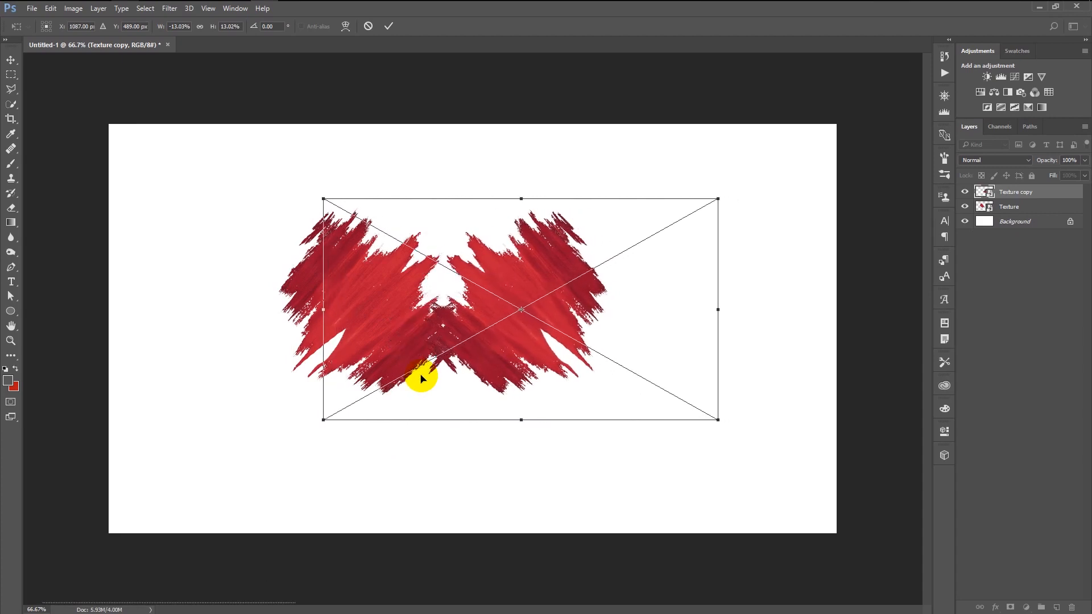
key("shift+Left")
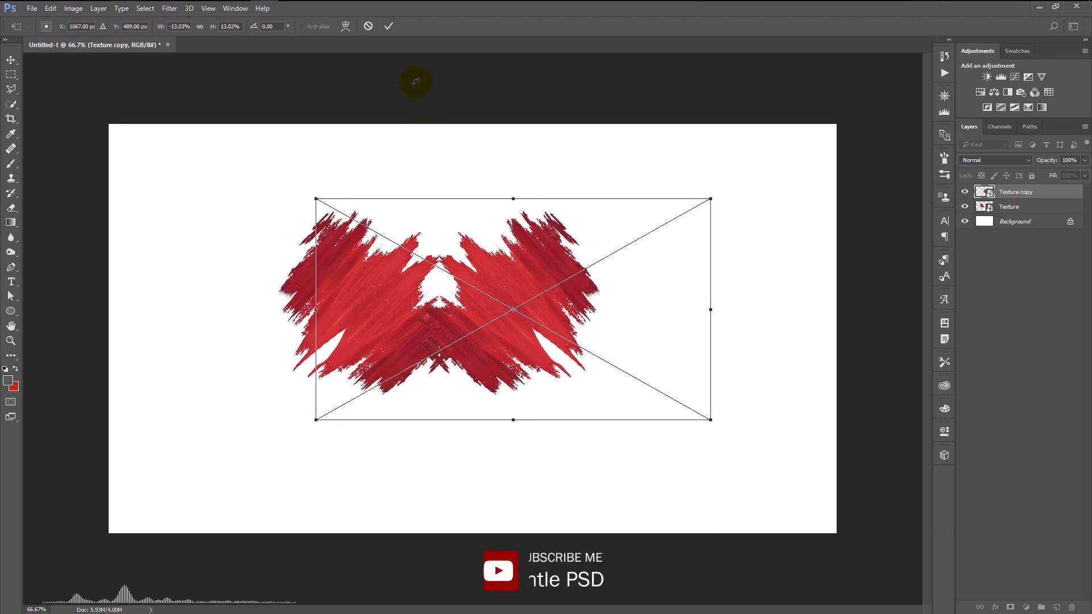
left_click(389, 26)
- Group the two texture layers, then enlarge the group and reposition it near the canvas centre
left_click(1011, 211, "shift")
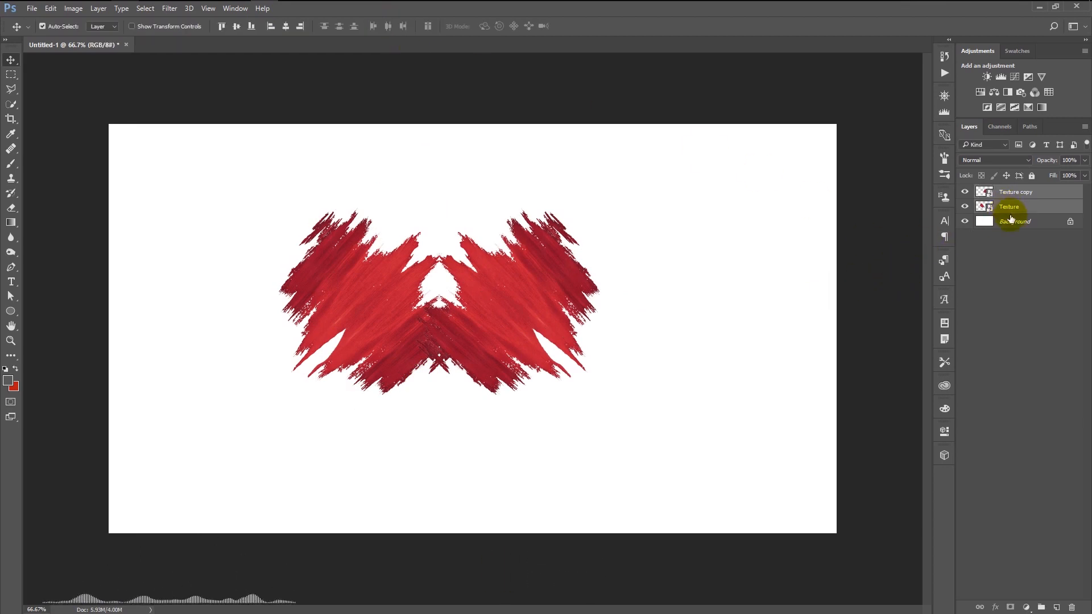
key("ctrl+g")
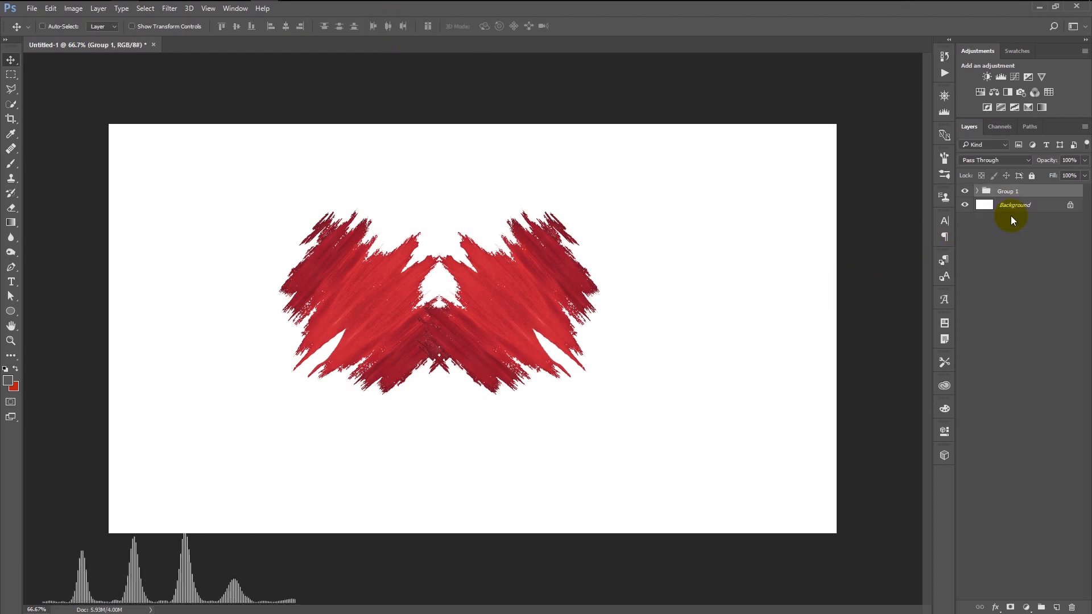
key("ctrl+t")
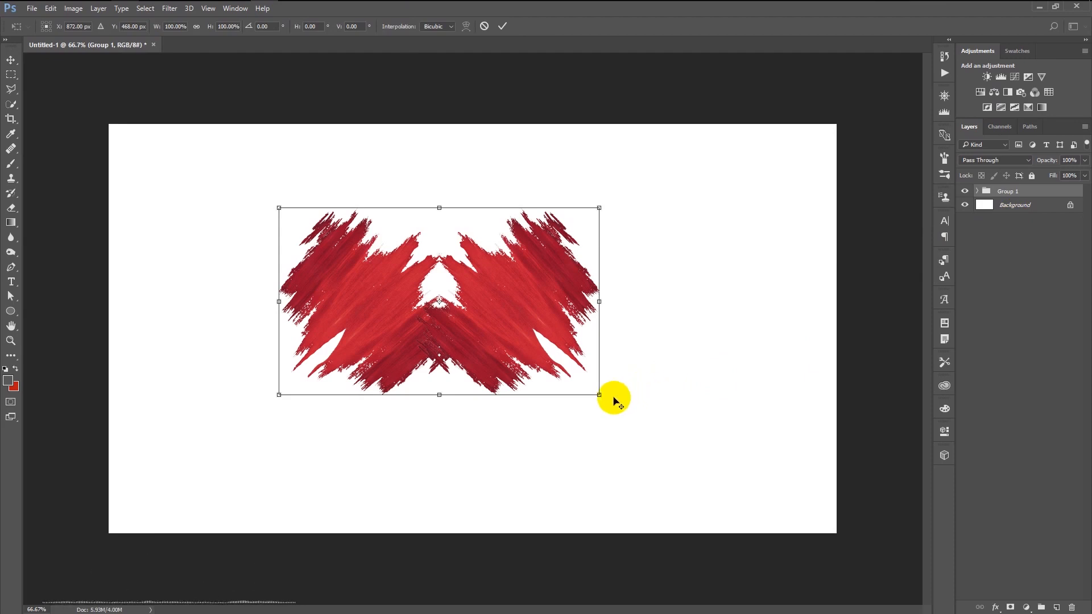
left_click_drag(599, 395, 685, 454)
left_click_drag(585, 359, 609, 374)
left_click(503, 27)
- Place pexels-photo-371167.jpeg above Group 1 and clip it to the group
left_click(96, 8)
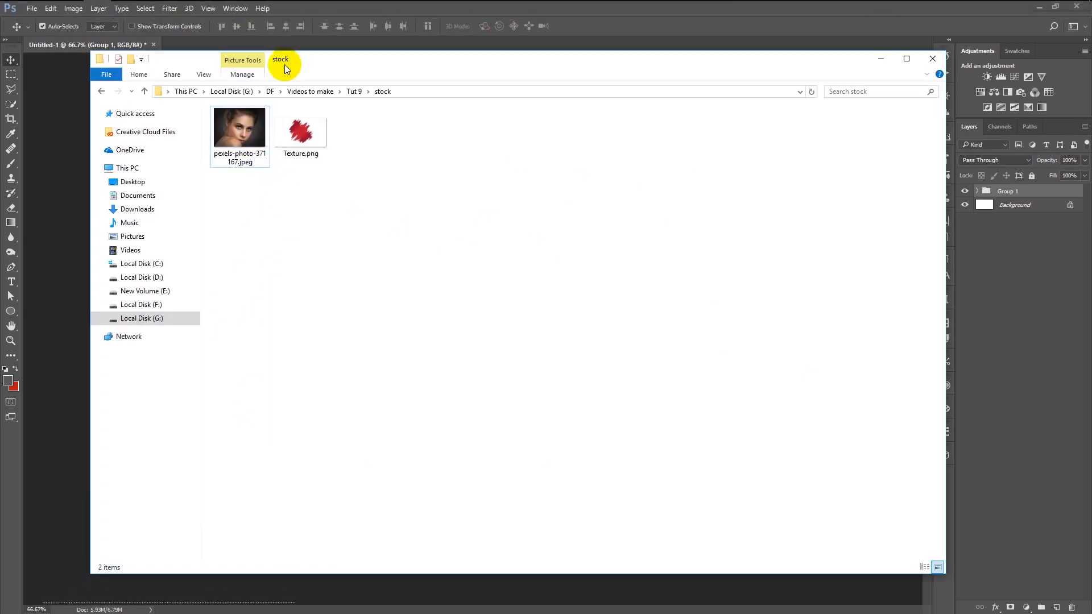
left_click_drag(302, 57, 379, 211)
left_click_drag(295, 288, 403, 195)
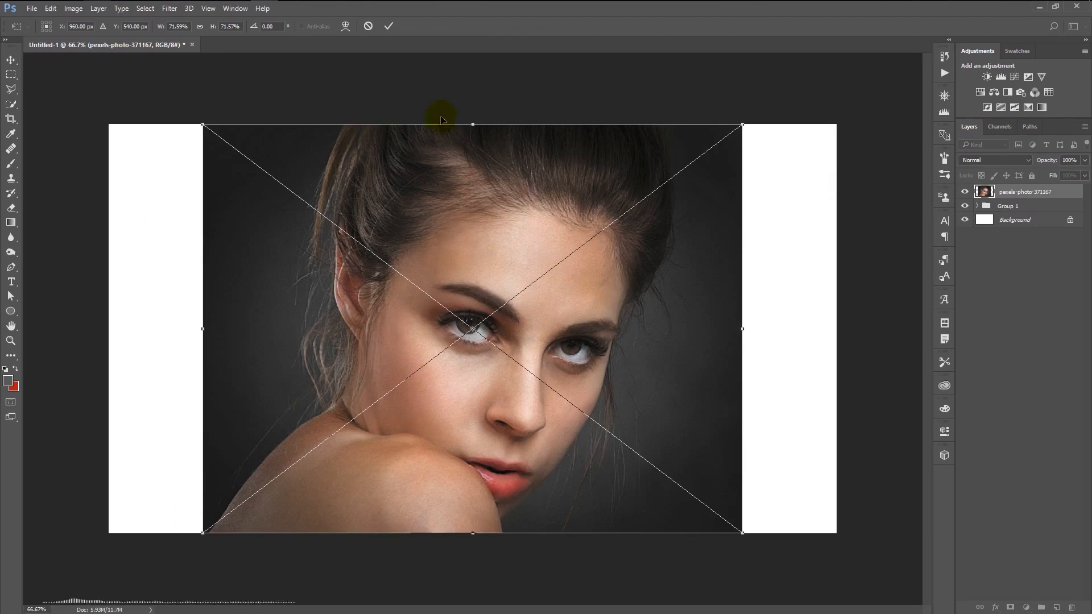
left_click(389, 26)
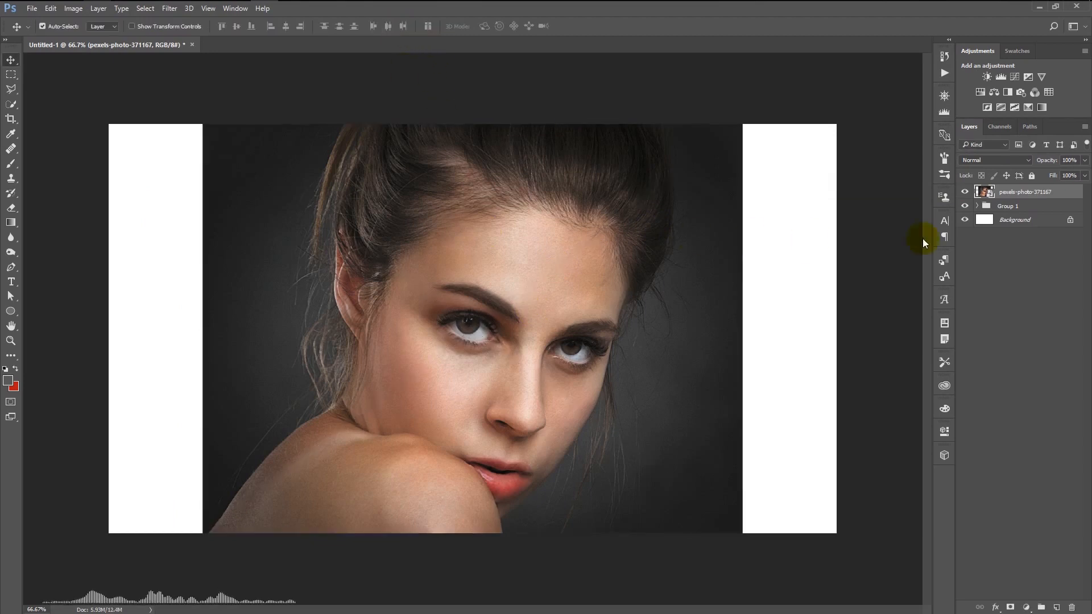
right_click(1061, 193)
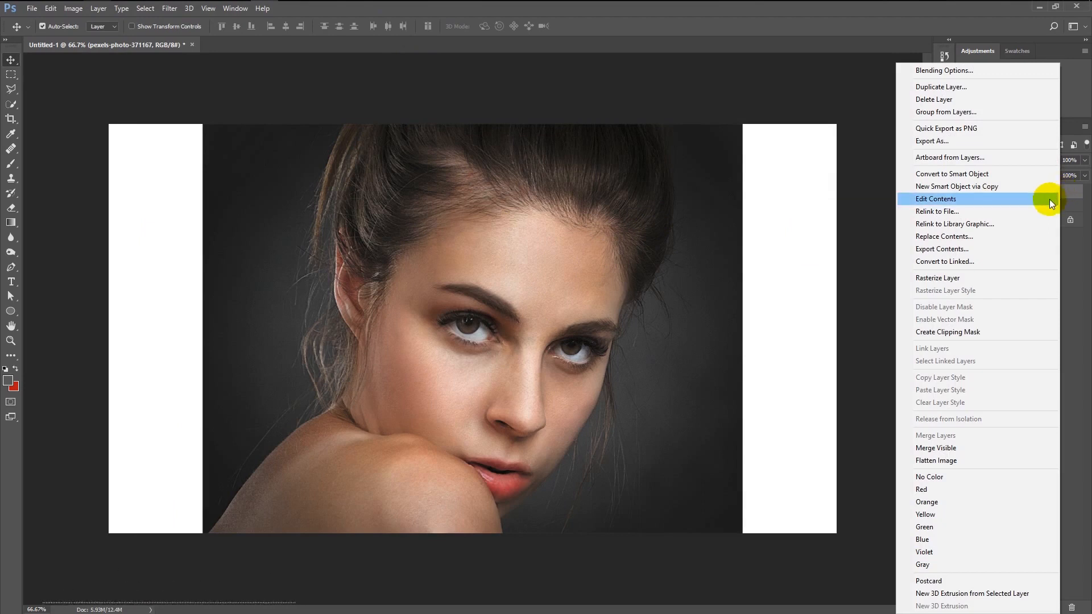
left_click(1001, 333)
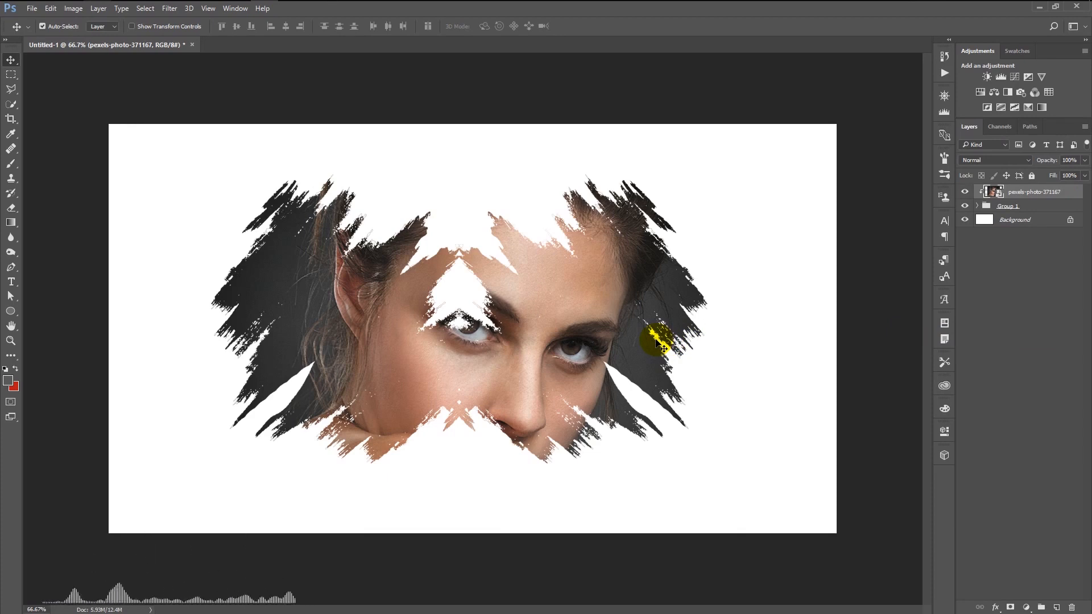
- Enlarge the clipped photo to about 122% and rotate it about -12.8° so the eyes sit inside the texture shape
key("ctrl+t")
left_click_drag(655, 341, 595, 362)
left_click_drag(682, 557, 812, 575)
scroll(619, 403, "down", 5)
left_click_drag(646, 487, 625, 419)
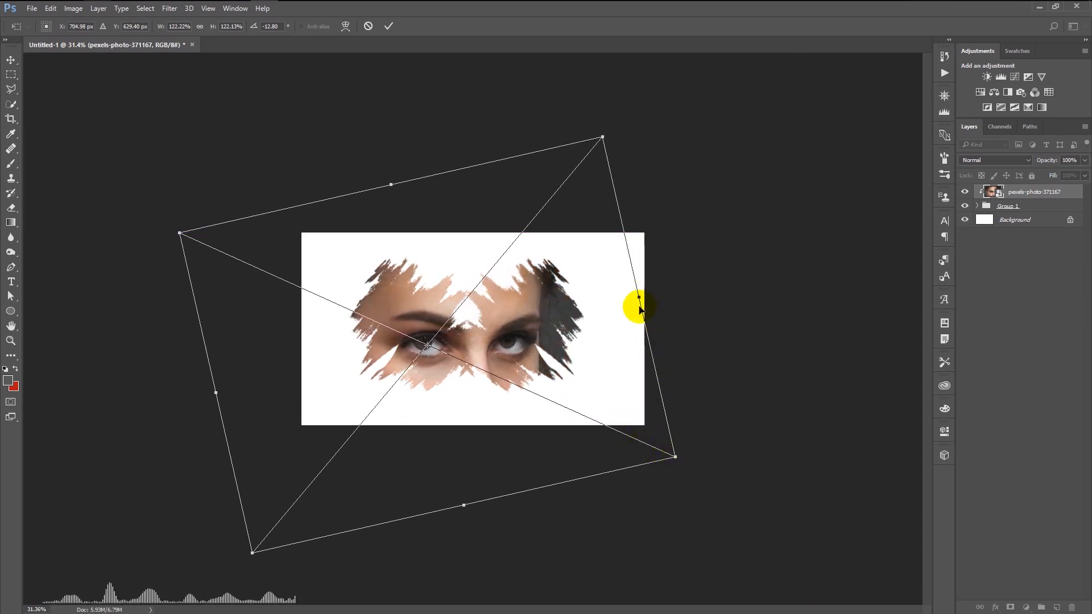
- Stretch the photo to about 157.5% width and 132.6% height, with rotation at about -13.3°, keeping the eyes within the brushed shape
left_click_drag(637, 298, 685, 284)
left_click_drag(587, 365, 571, 380)
left_click_drag(721, 463, 725, 495)
left_click_drag(593, 431, 601, 429)
left_click_drag(696, 479, 715, 439)
left_click_drag(602, 407, 595, 408)
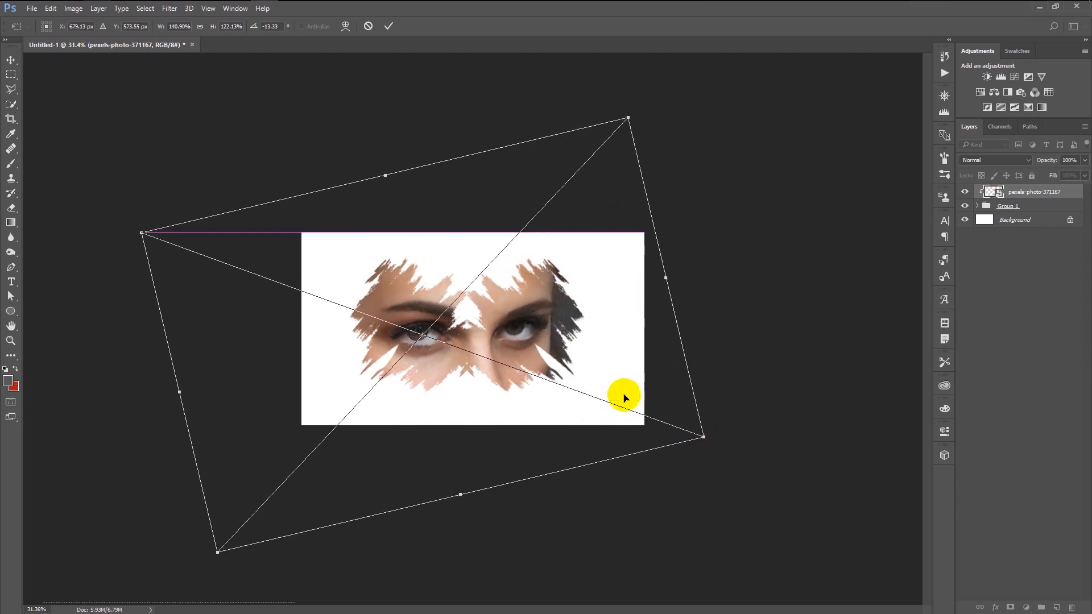
left_click_drag(669, 278, 698, 263)
left_click_drag(601, 337, 571, 356)
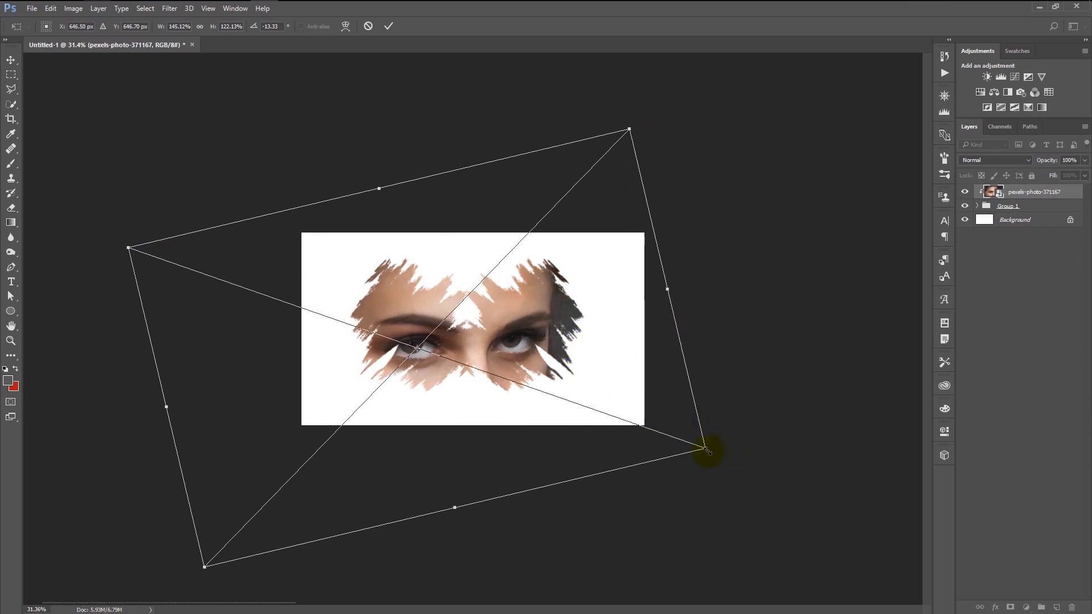
left_click_drag(706, 449, 732, 455)
mouse_move(576, 418)
left_mouse_down()
mouse_move(580, 402)
mouse_move(572, 414)
left_mouse_up()
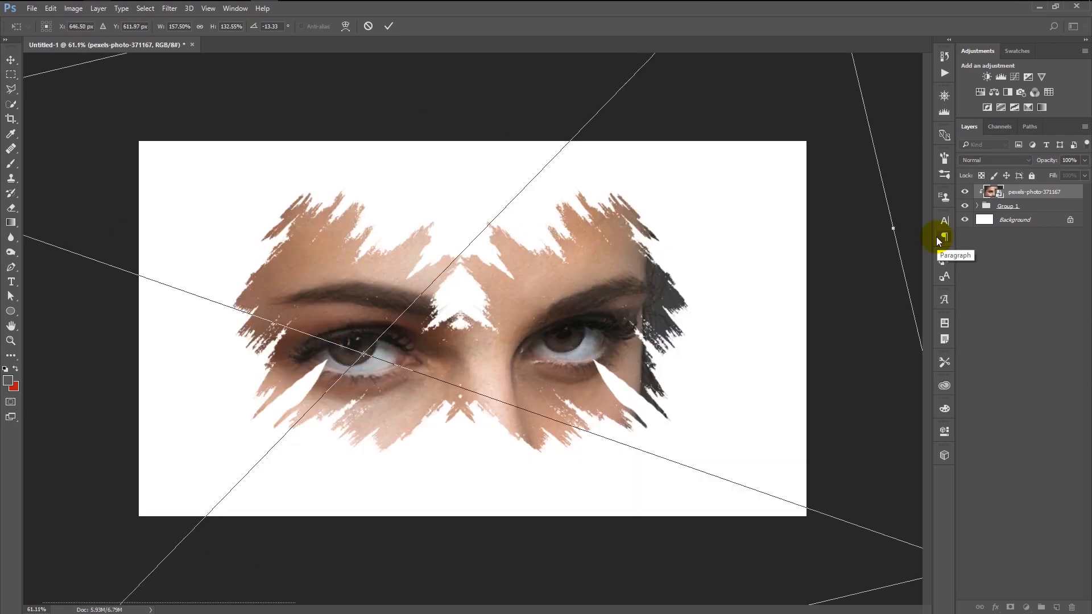
- Shift the photo right to X 716.50 px and commit the transform
key("shift+Right")
key("shift+Right")
key("shift+Right")
key("shift+Right")
key("shift+Right")
key("shift+Right")
key("shift+Right")
key("shift+Right")
key("shift+Right")
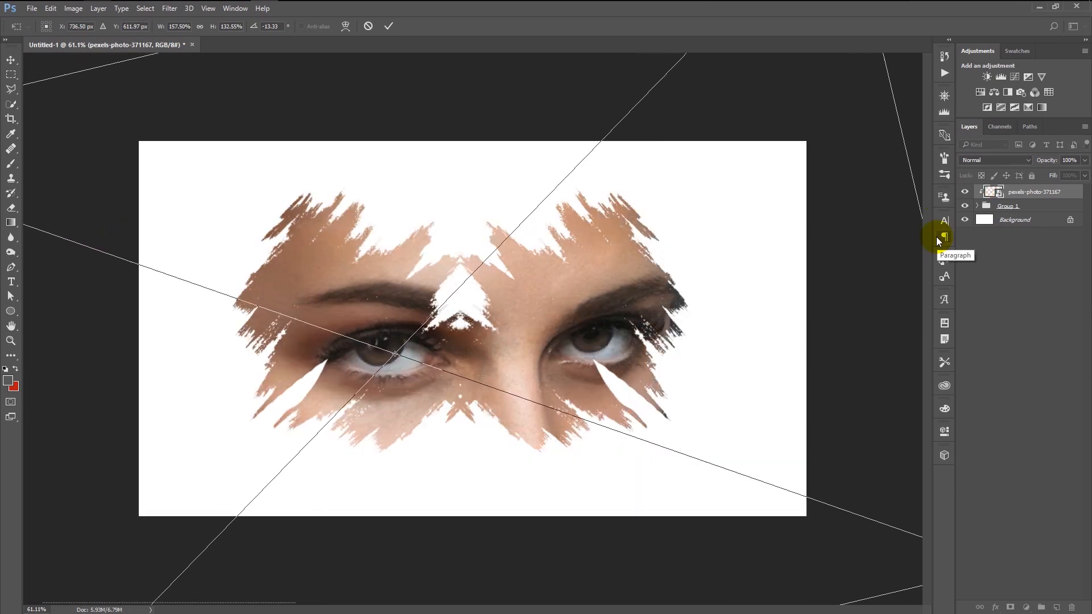
key("shift+Left")
key("shift+Left")
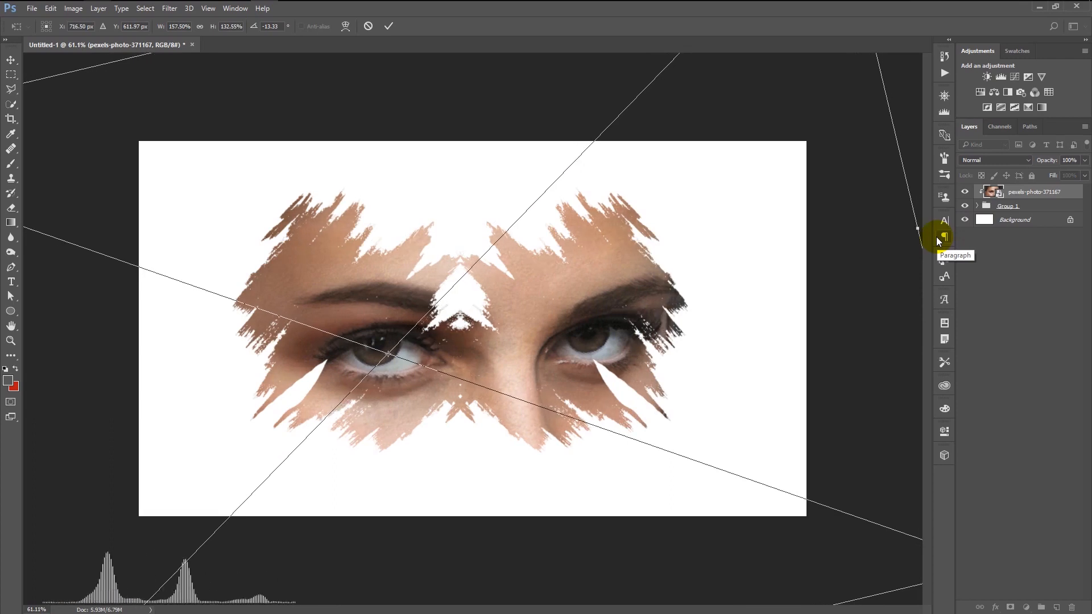
left_click(391, 26)
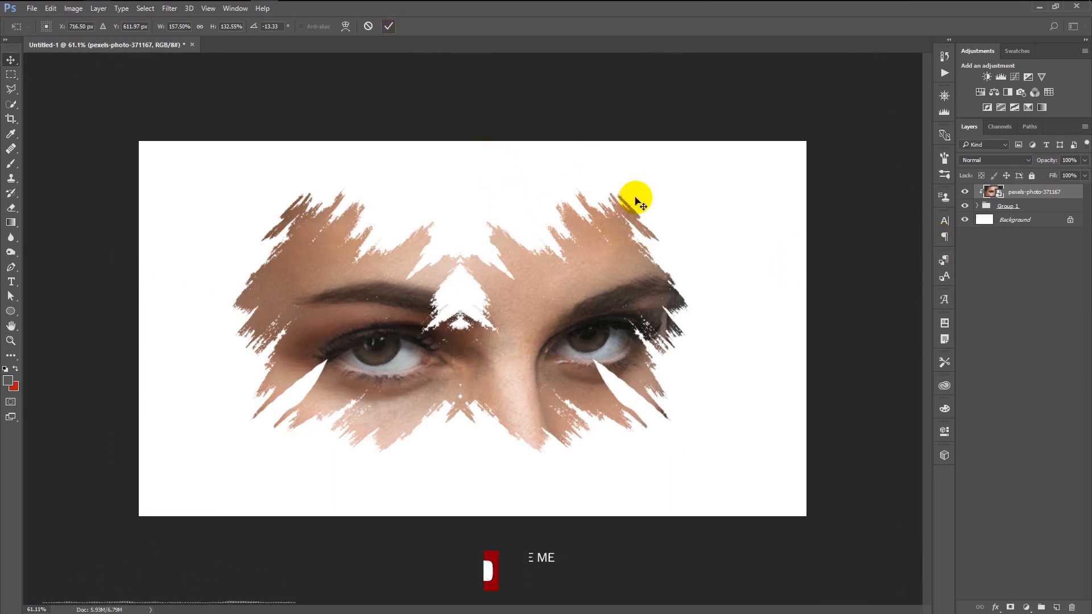
- Group the clipped photo layer together with Group 1
left_click(1060, 206, "ctrl")
left_click(1041, 198, "ctrl")
left_click(1037, 195, "ctrl")
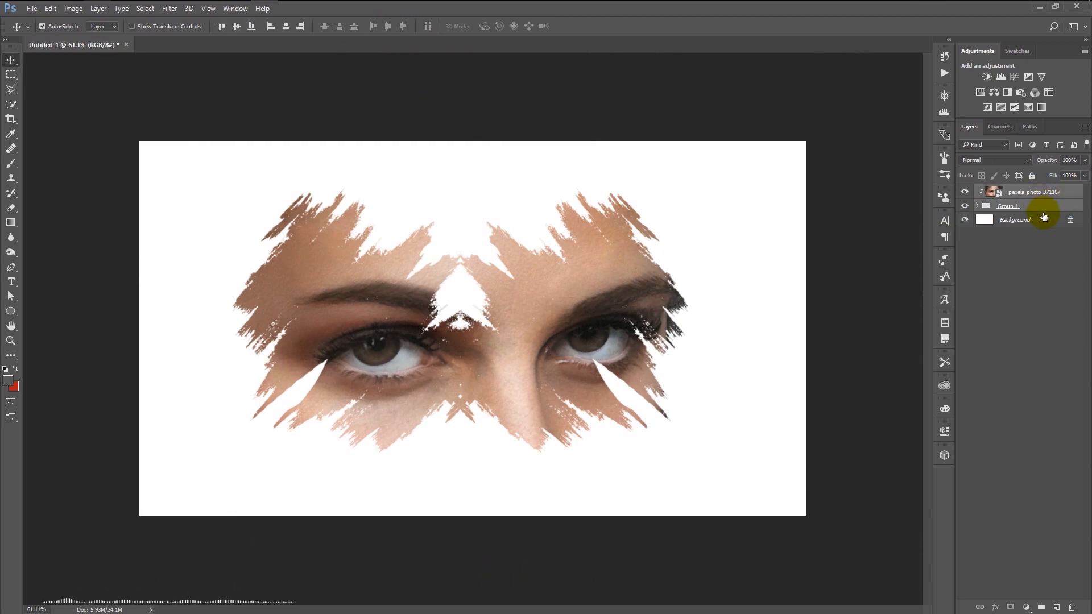
key("ctrl+g")
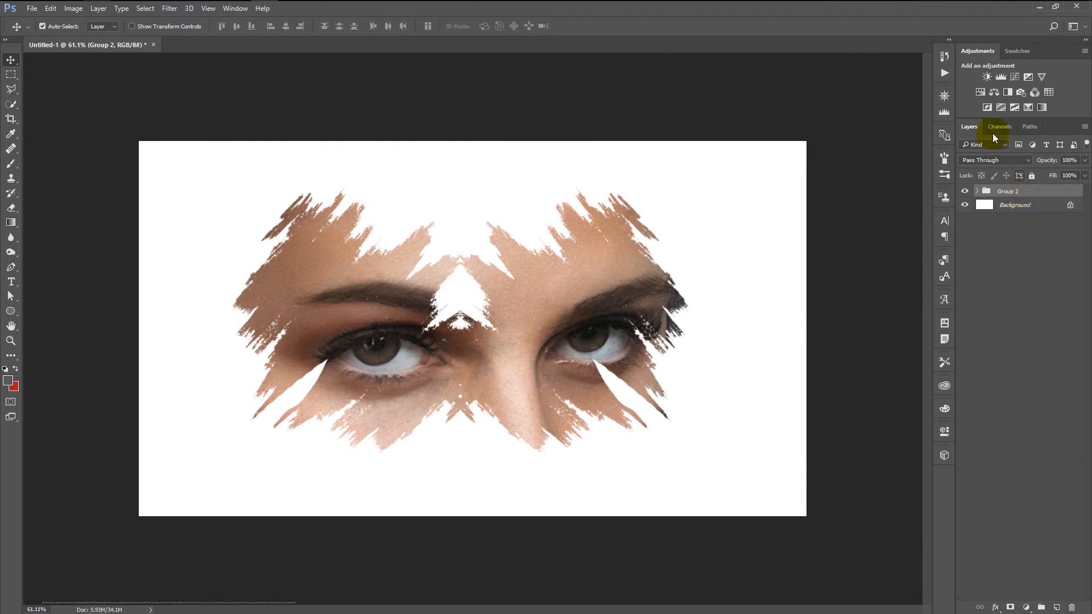
- Add a Curves adjustment clipped to Group 2 and pull the midtones down to darken the image
left_click(1008, 77)
left_click(996, 198, "alt")
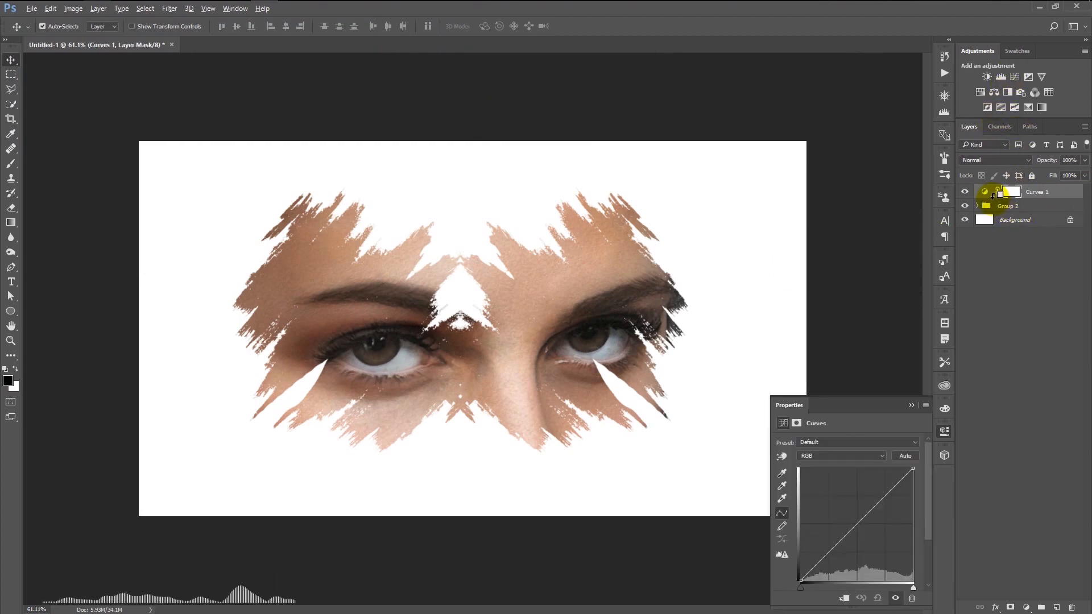
left_click_drag(844, 533, 853, 546)
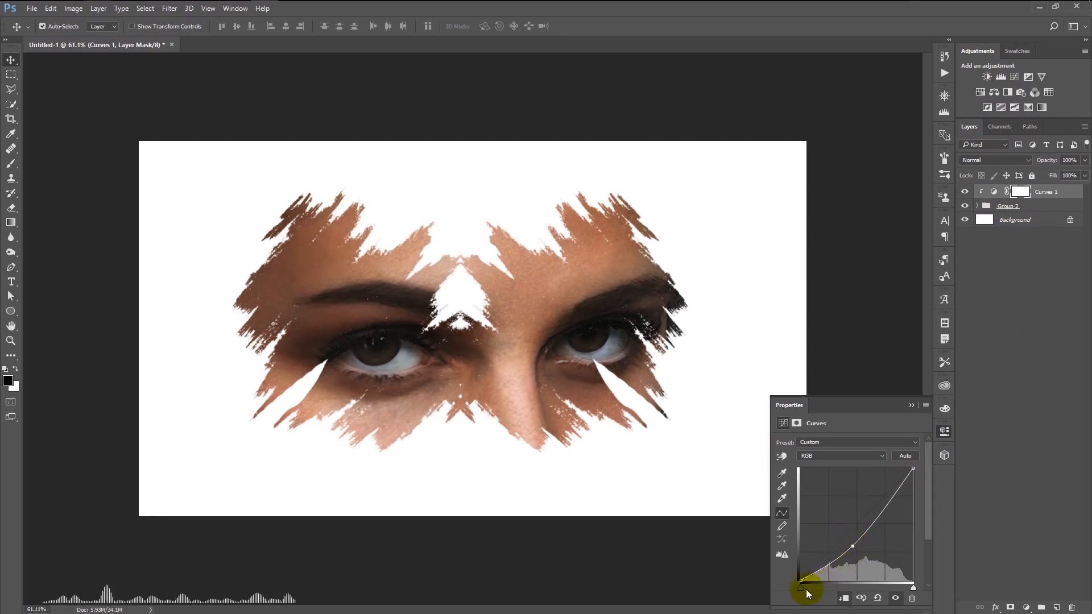
left_click(911, 404)
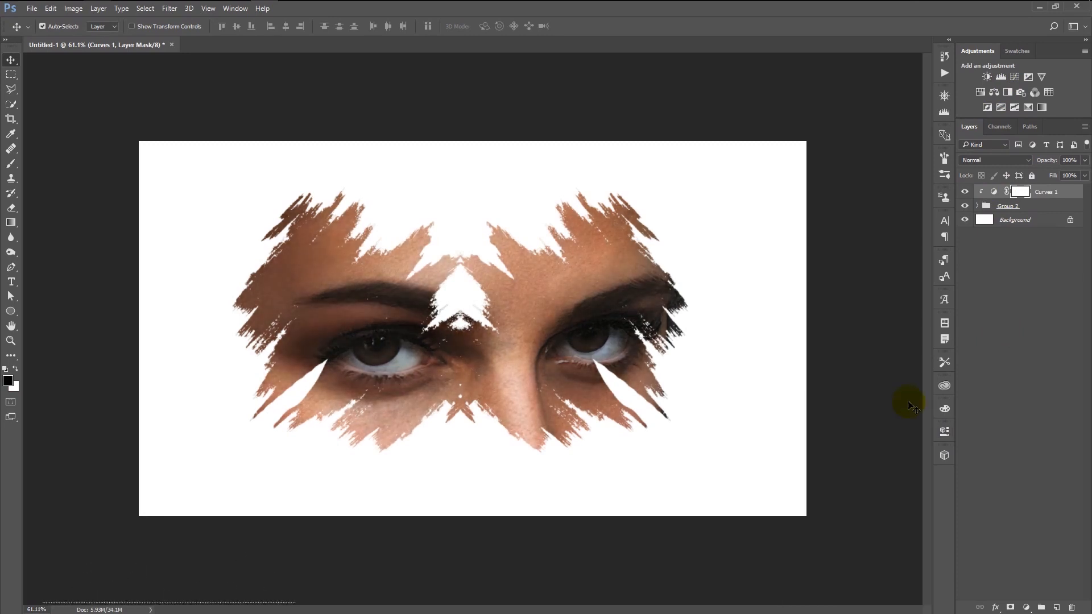
- Add a new layer directly above the Background and fill it with dark gray #595959
left_click(1069, 209)
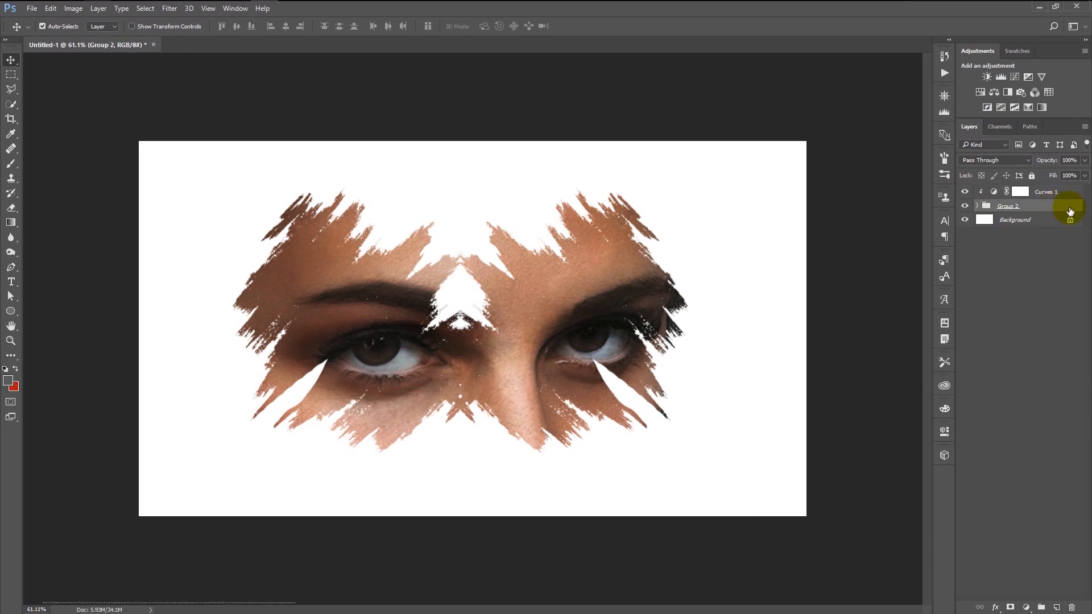
left_click(984, 221)
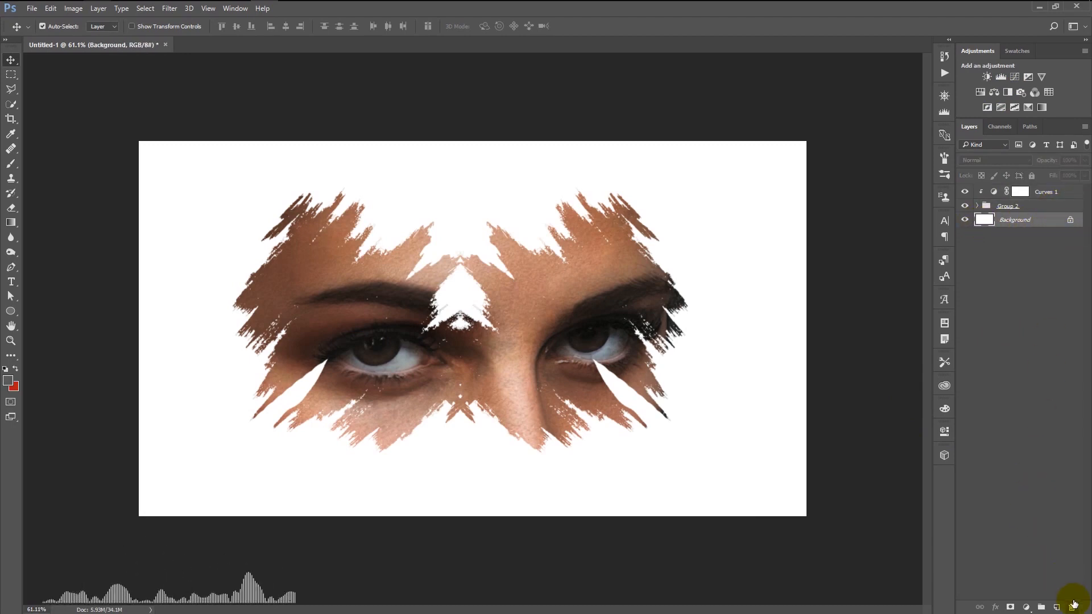
left_click(1057, 607)
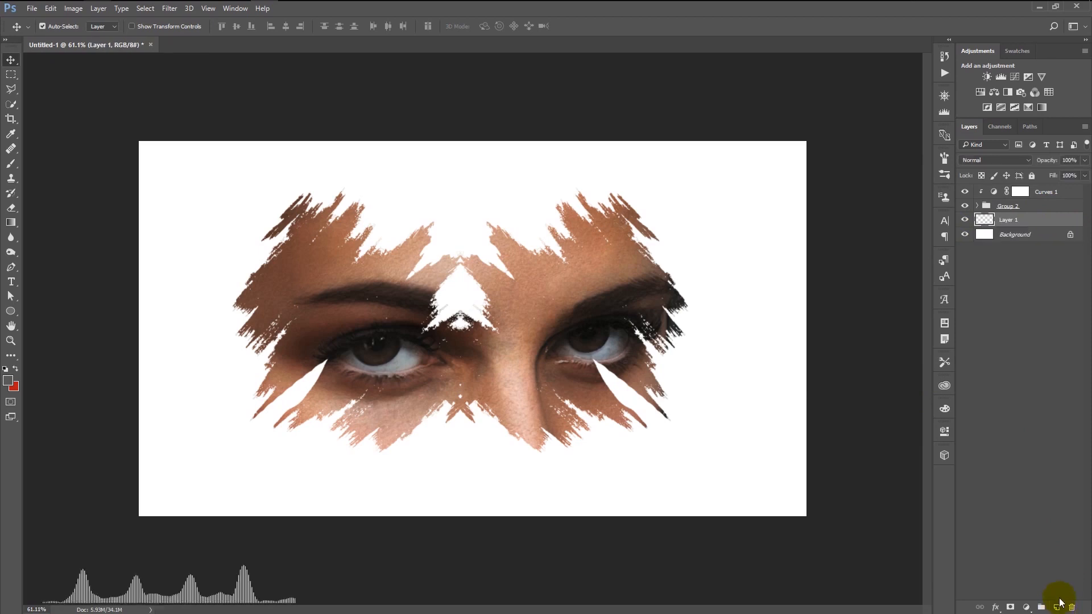
left_click(10, 381)
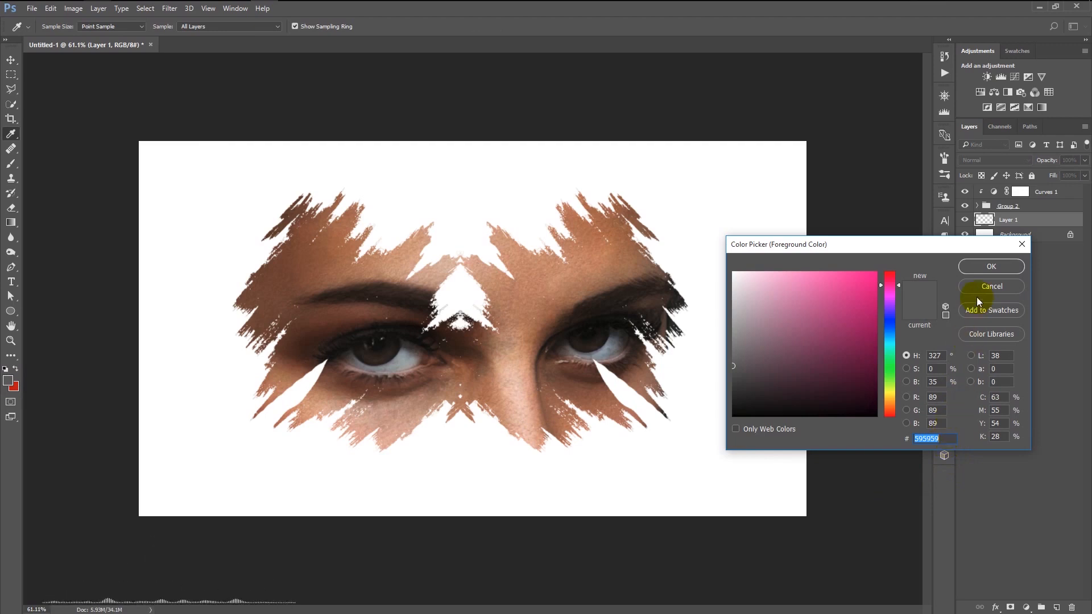
left_click(985, 272)
key("v")
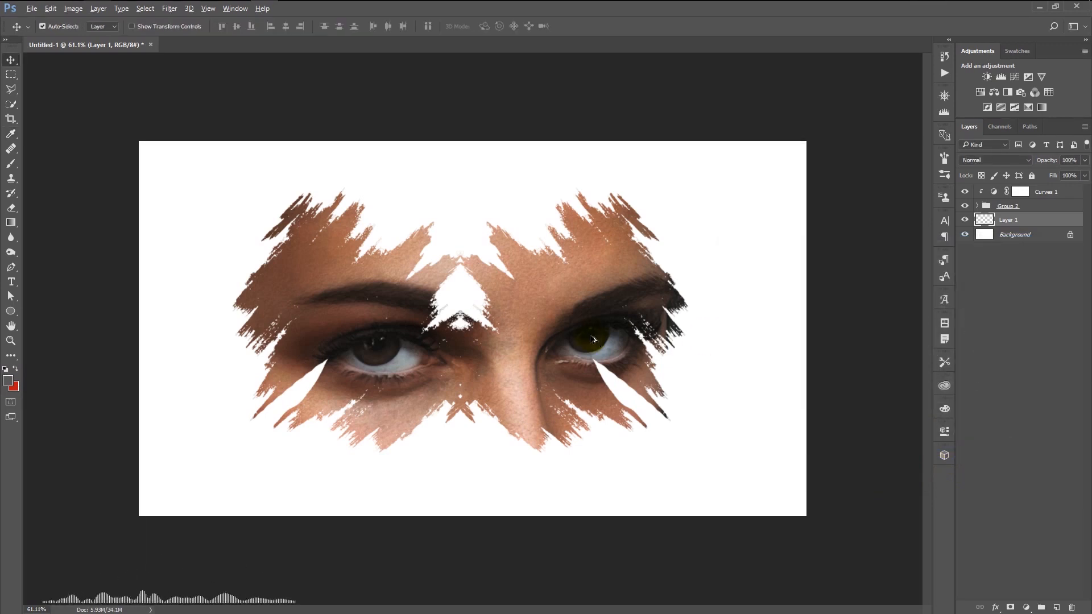
key("alt+BackSpace")
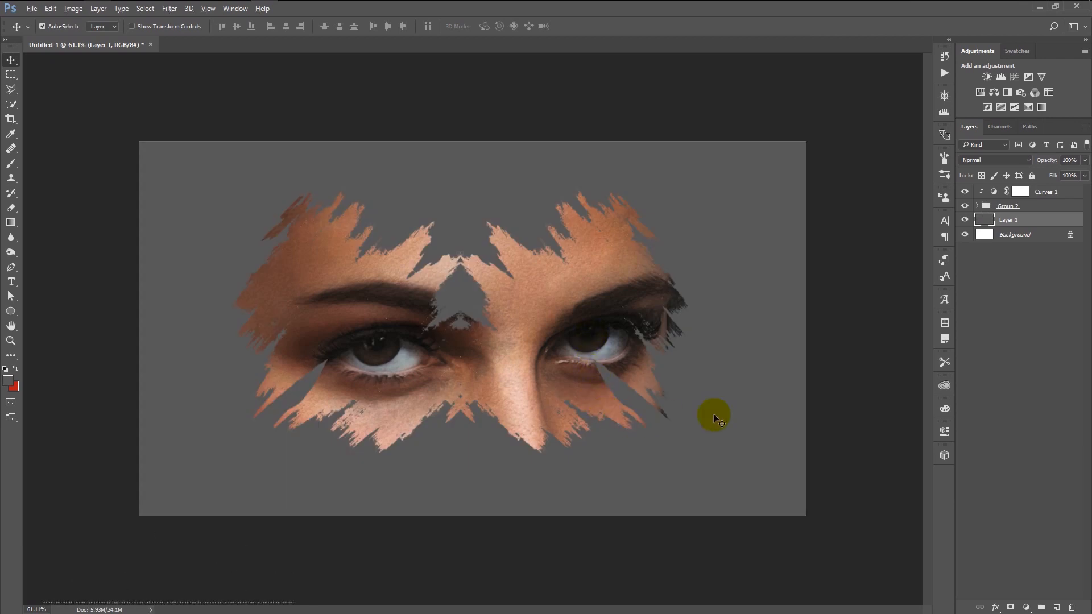
- Give Group 2 an Inner Glow in cream #fff3d5 with Normal blending, 75% opacity, 1% choke and 1 px size
left_click(1029, 208)
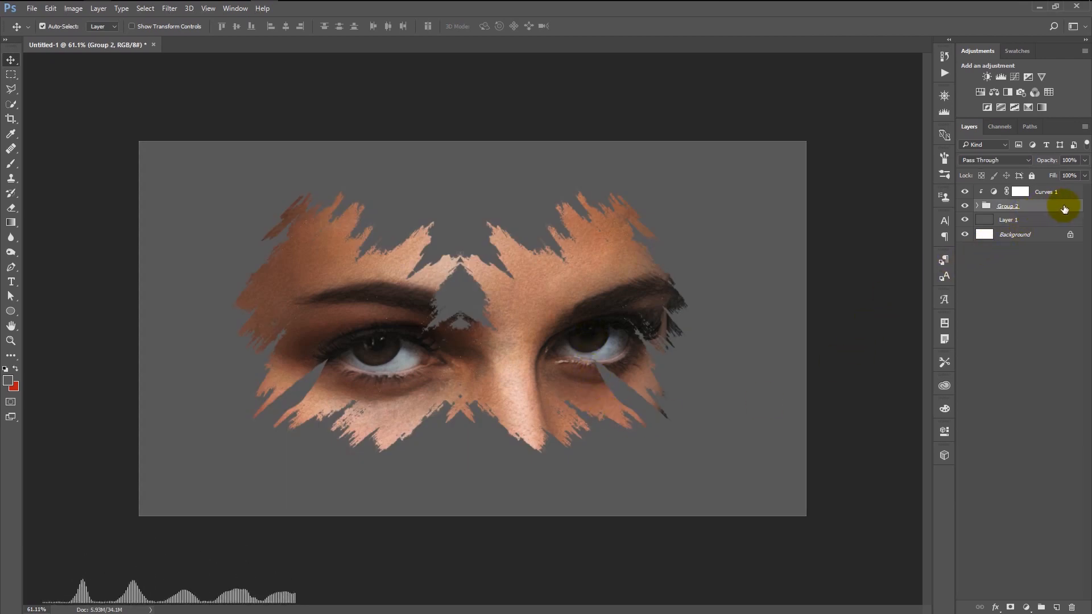
double_click(1065, 209)
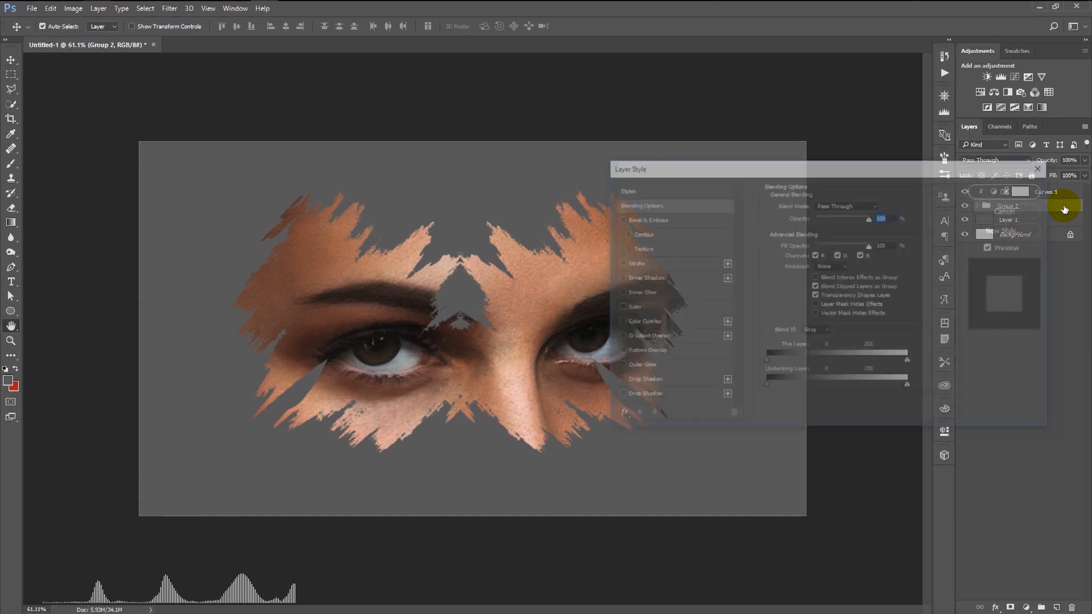
left_click(650, 294)
left_click(787, 243)
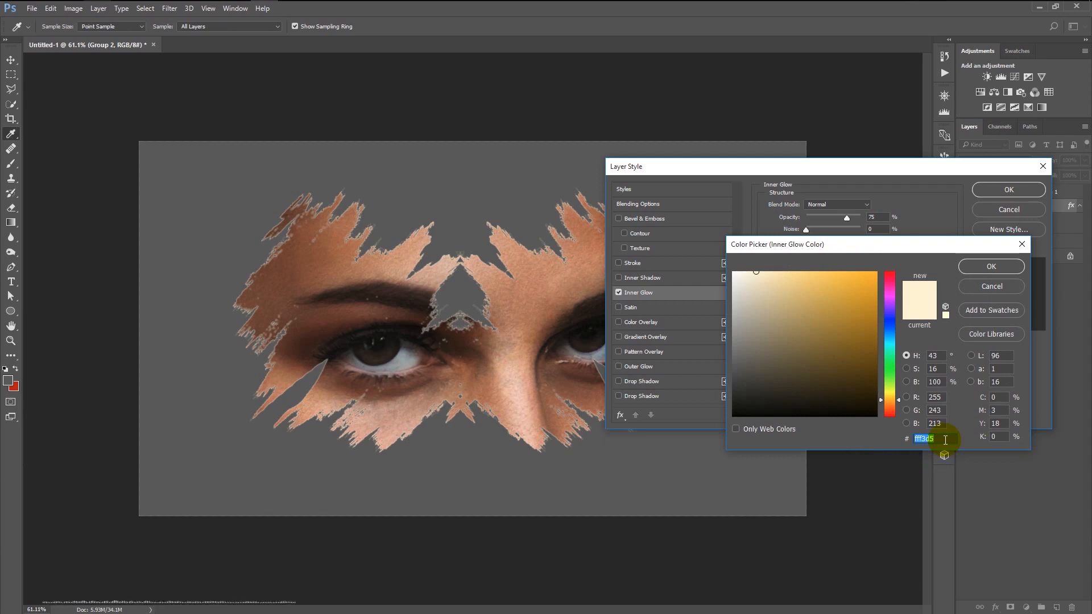
left_click(992, 265)
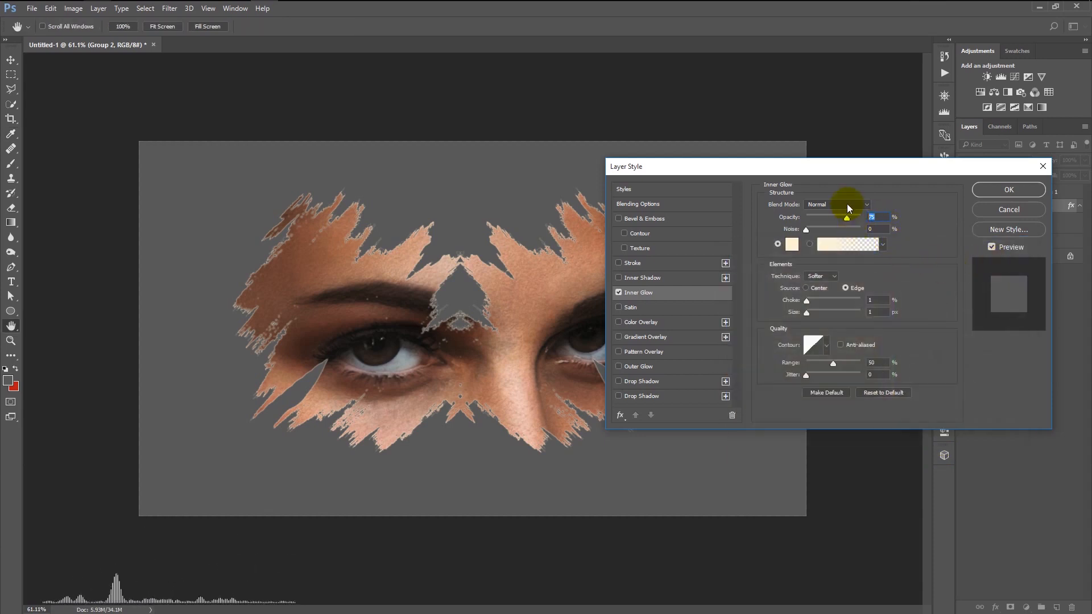
left_click(874, 300)
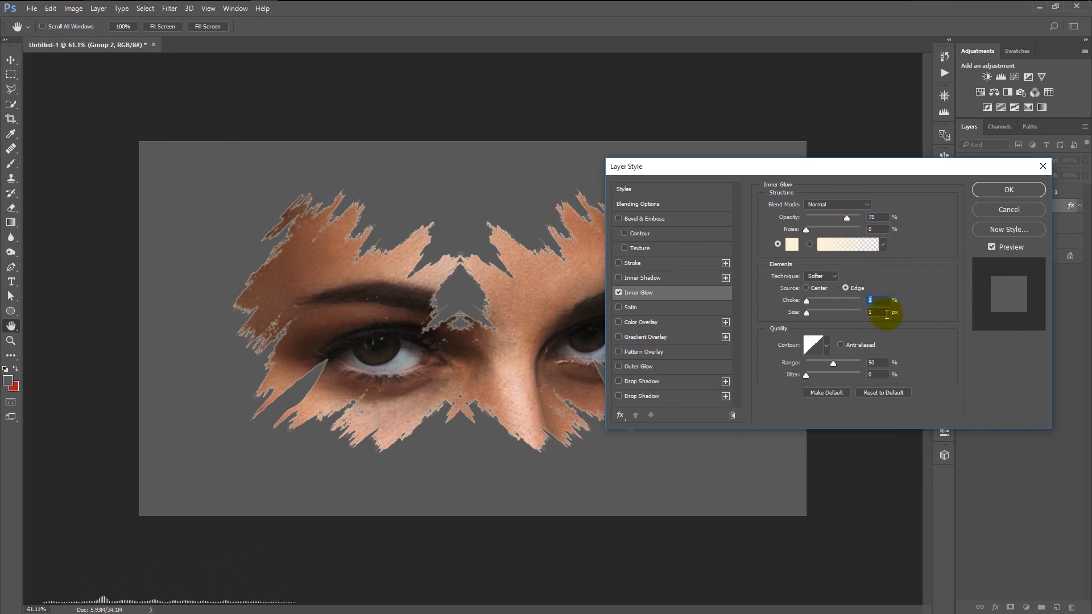
left_click(867, 313)
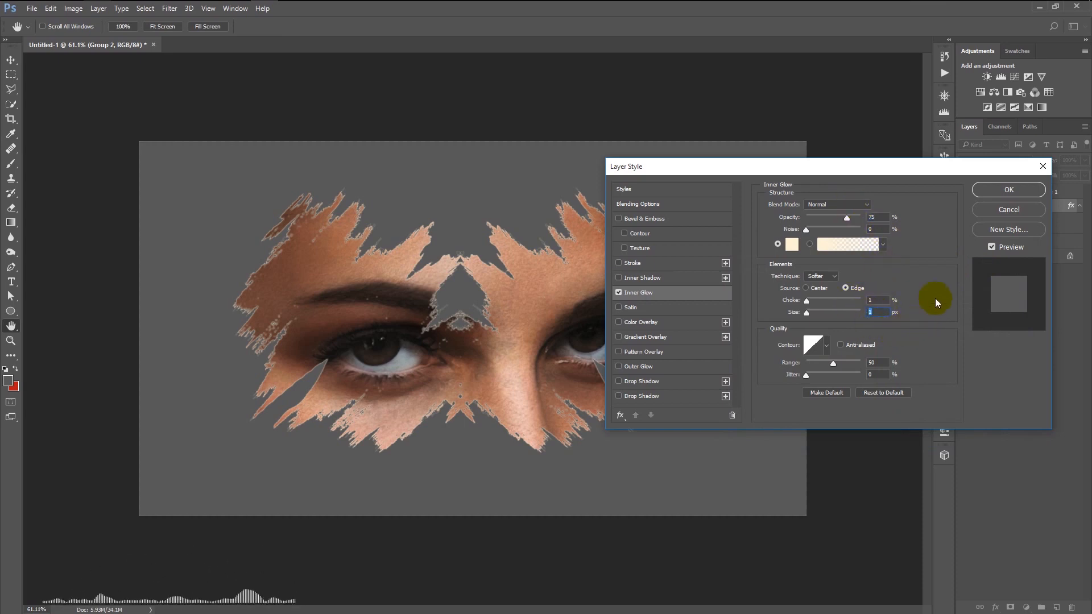
- Add a black Multiply Drop Shadow to Group 2 at 100% opacity, 146° angle, 7 px distance and 9 px size, and apply the styles
left_click(676, 379)
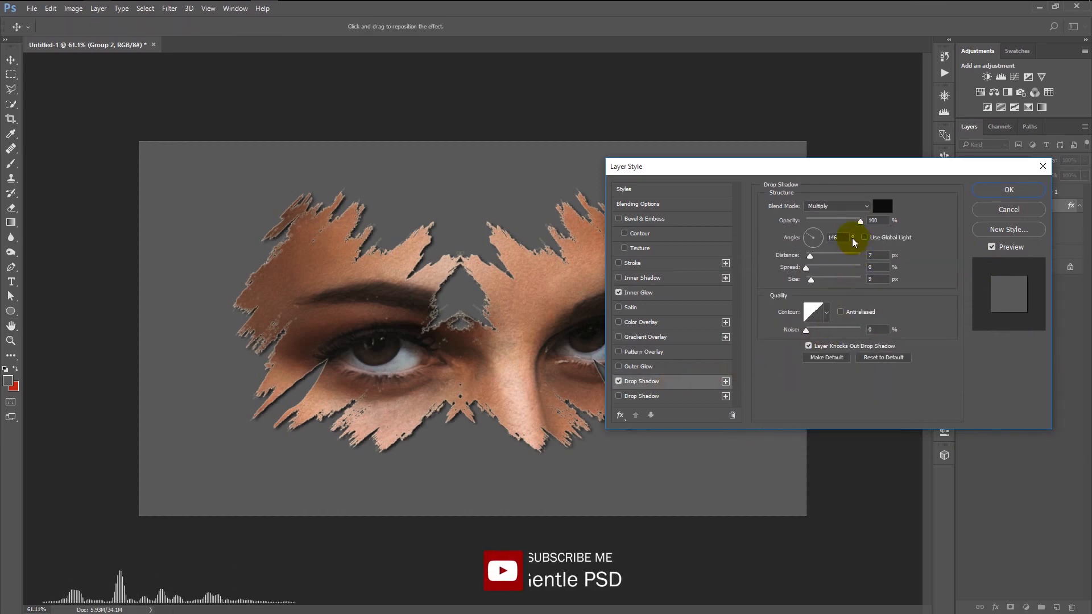
left_click(832, 237)
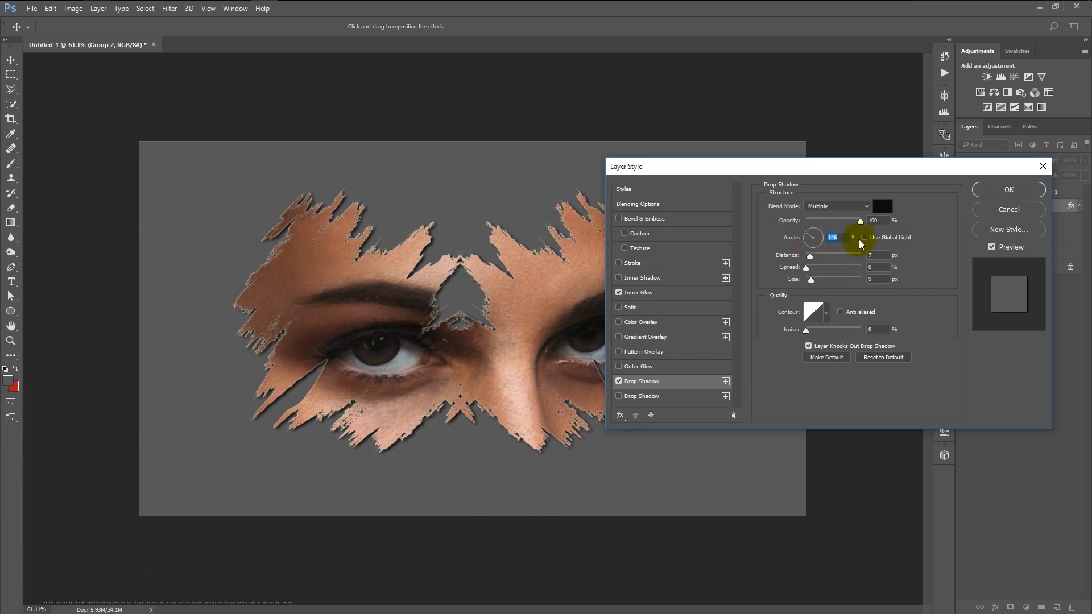
left_click(873, 220)
left_click(875, 255)
left_click(870, 278)
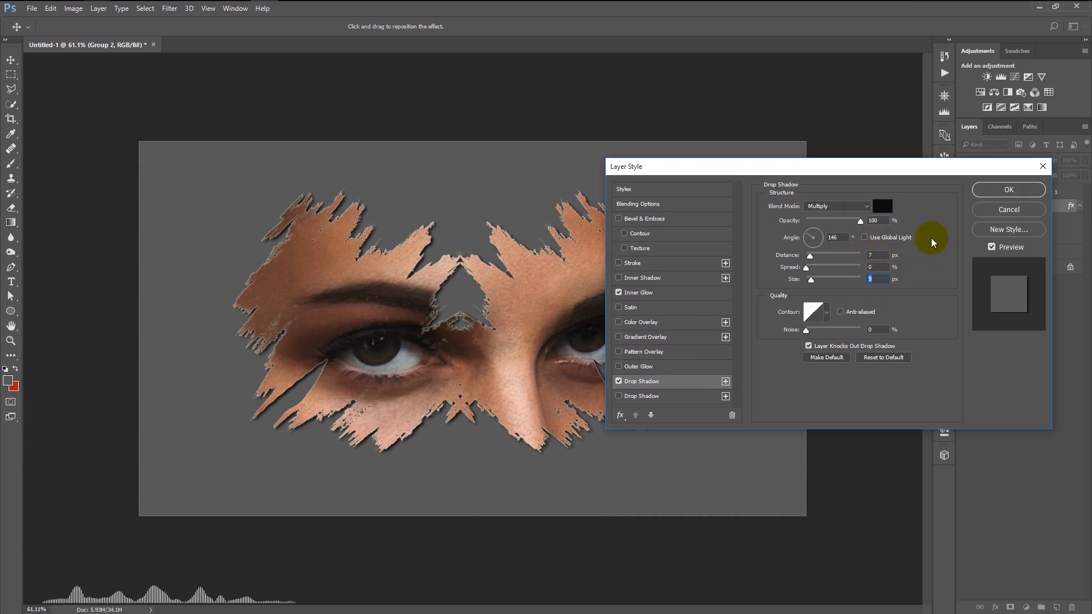
left_click(994, 189)
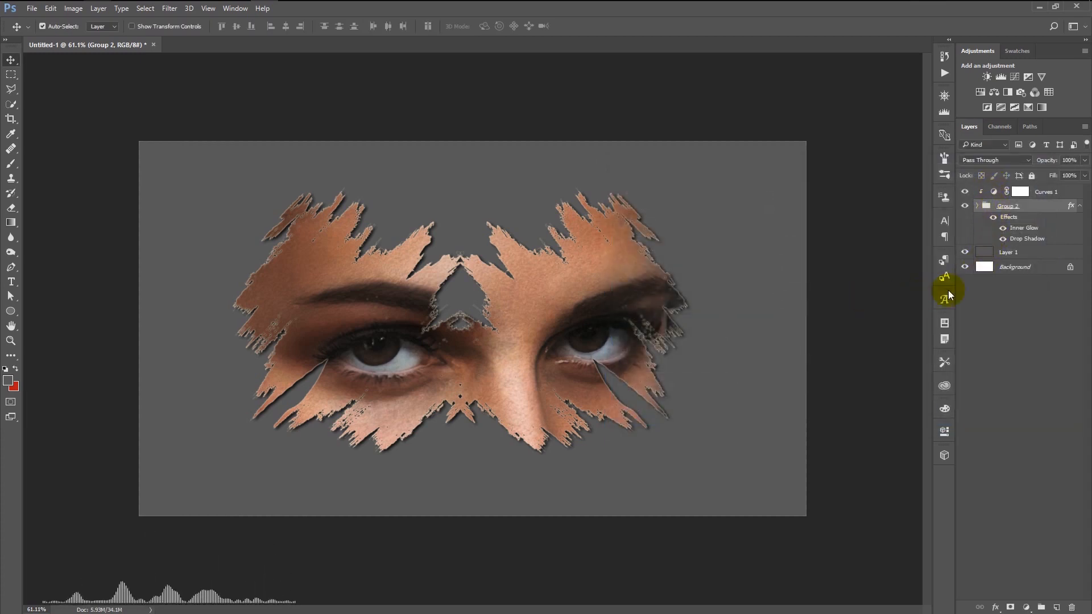
- Group the Curves adjustment with Group 2 and convert the new group to a smart object
left_click(1062, 195)
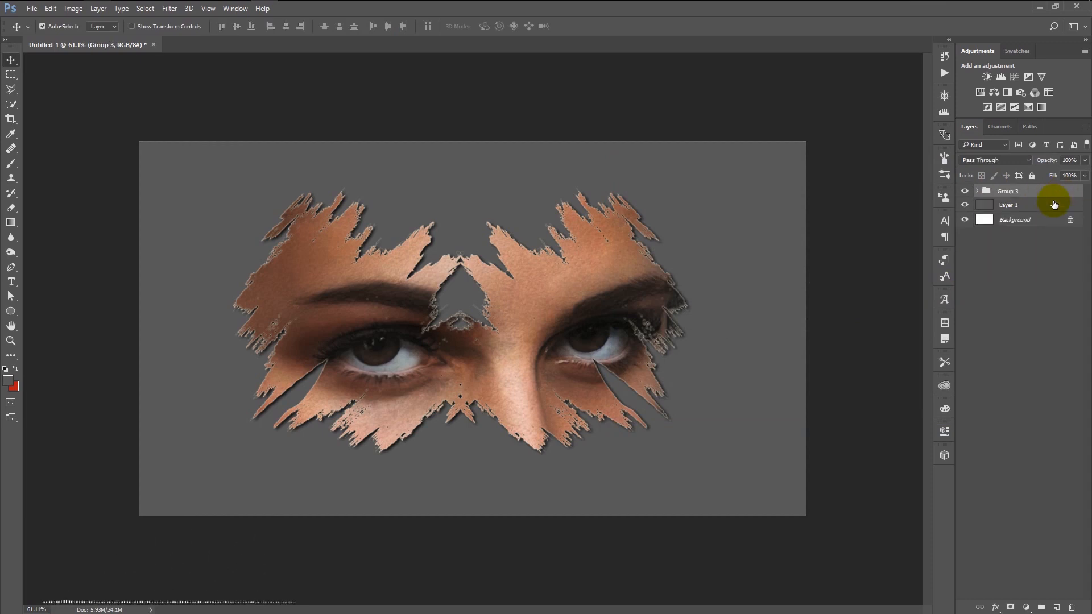
right_click(1051, 192)
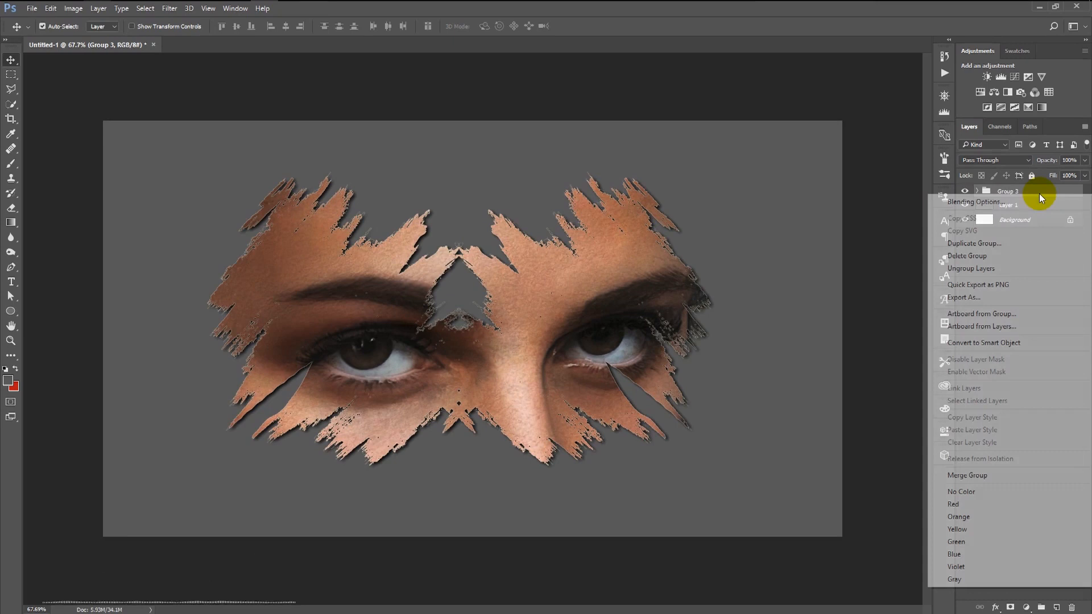
left_click(1023, 346)
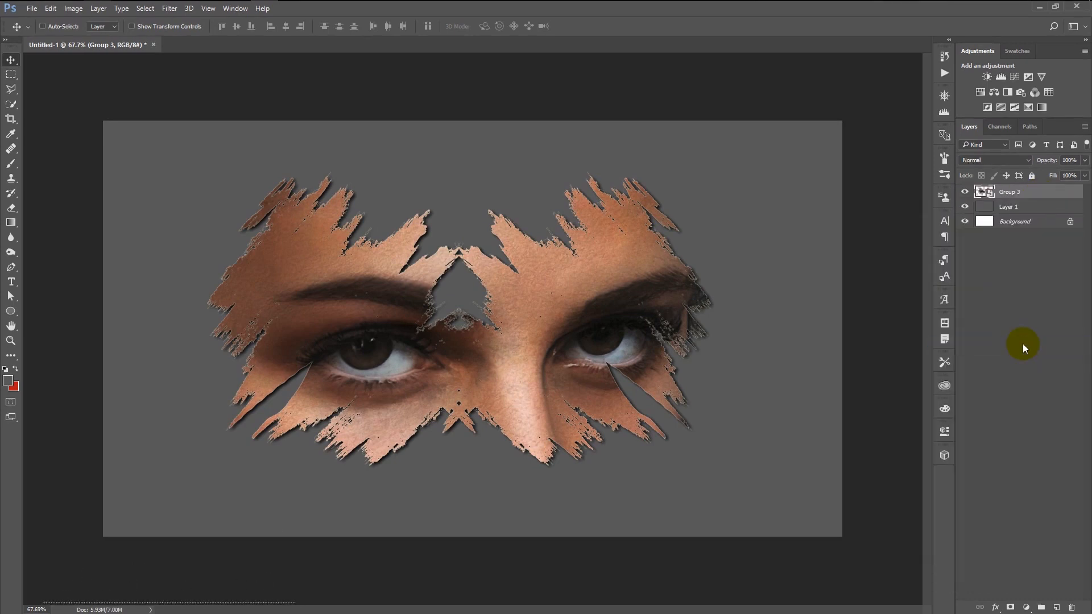
- Scale the eyes smart object to about 66.9%, position it at X 807 px, Y 540.50 px, and commit the transform
key("ctrl+t")
key("ctrl+0")
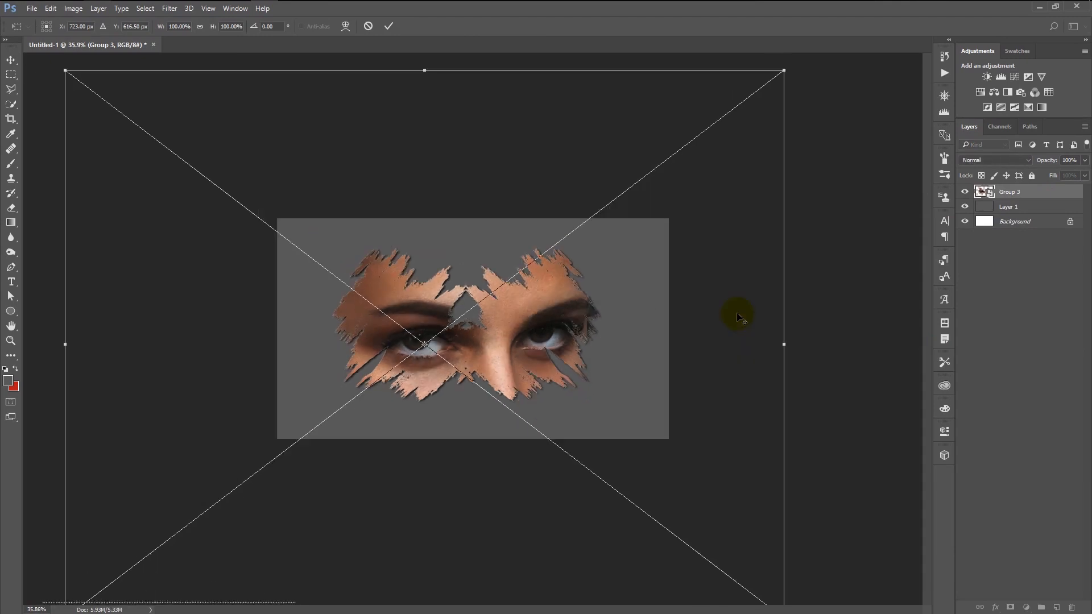
left_click_drag(785, 68, 664, 161)
left_click_drag(520, 359, 540, 350)
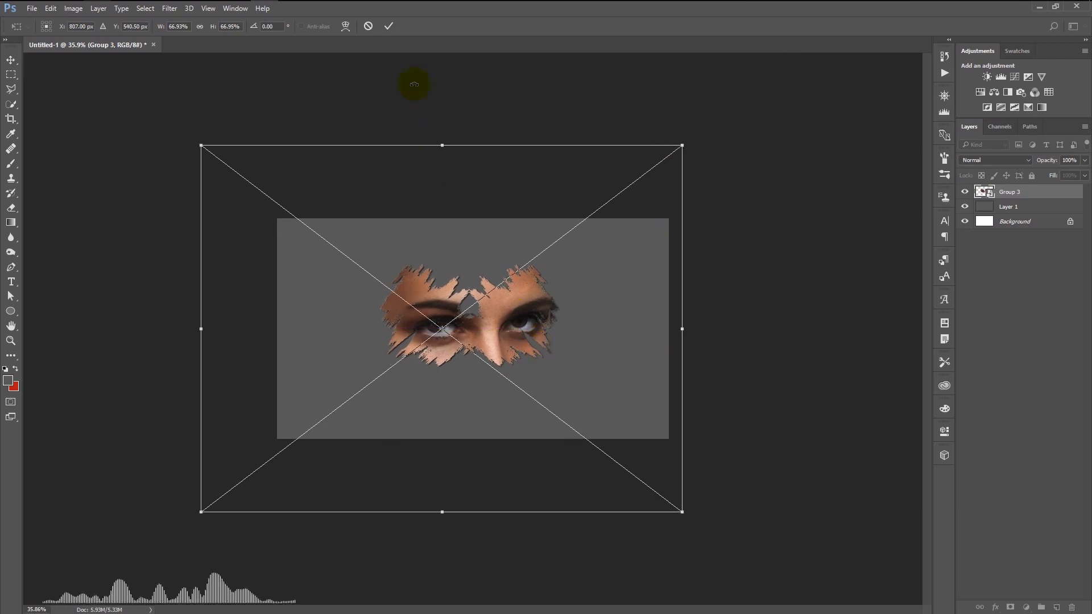
left_click(389, 28)
key("ctrl+0")
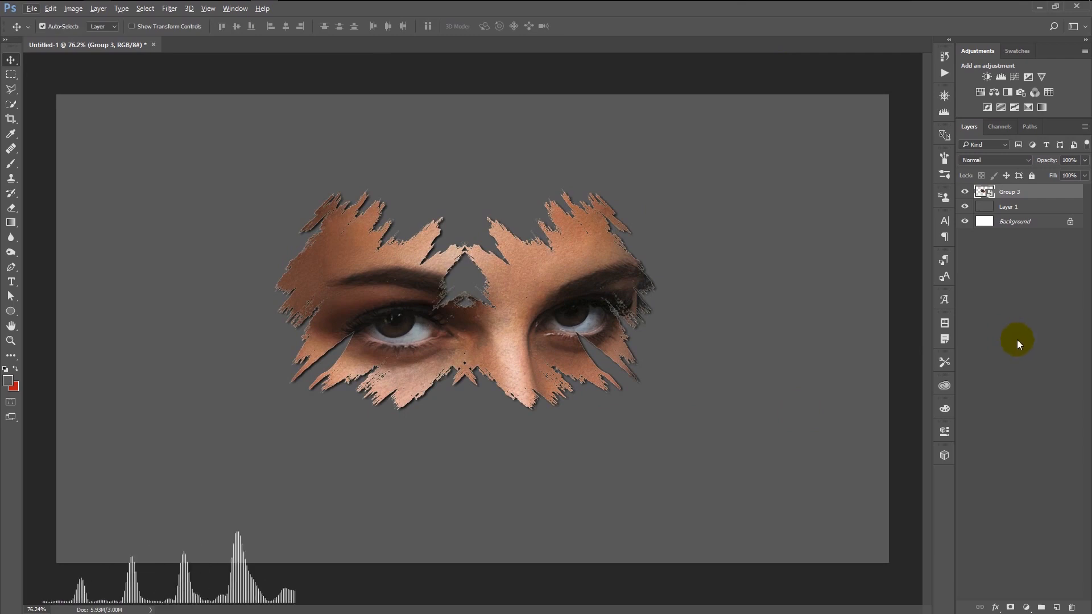
- Add a new layer above the gray fill and select a centred circle about 70% of the canvas height with the Elliptical Marquee
left_click(1034, 215)
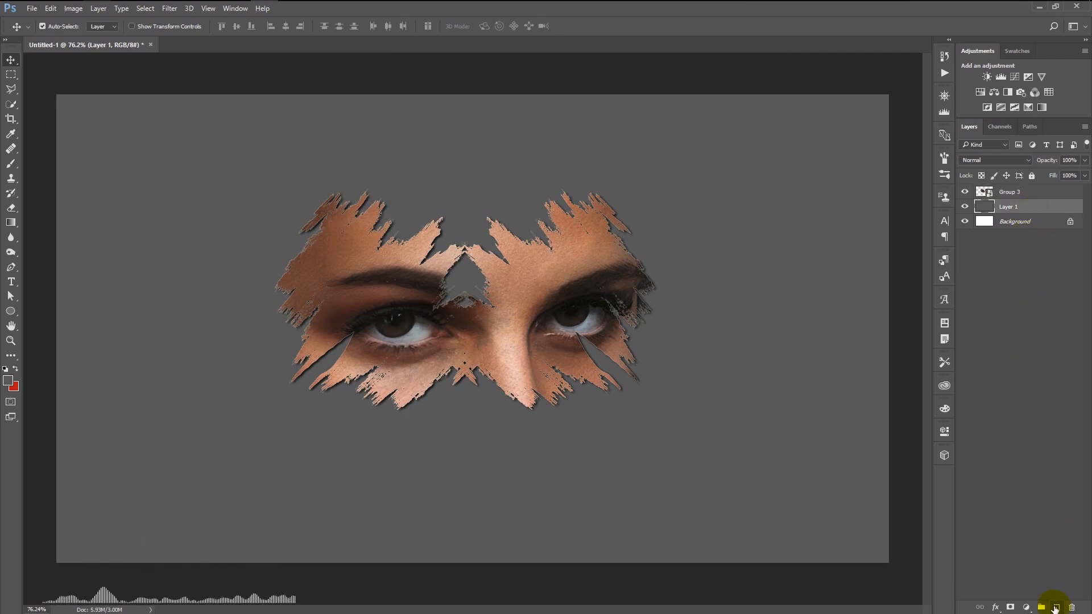
left_click(1056, 607)
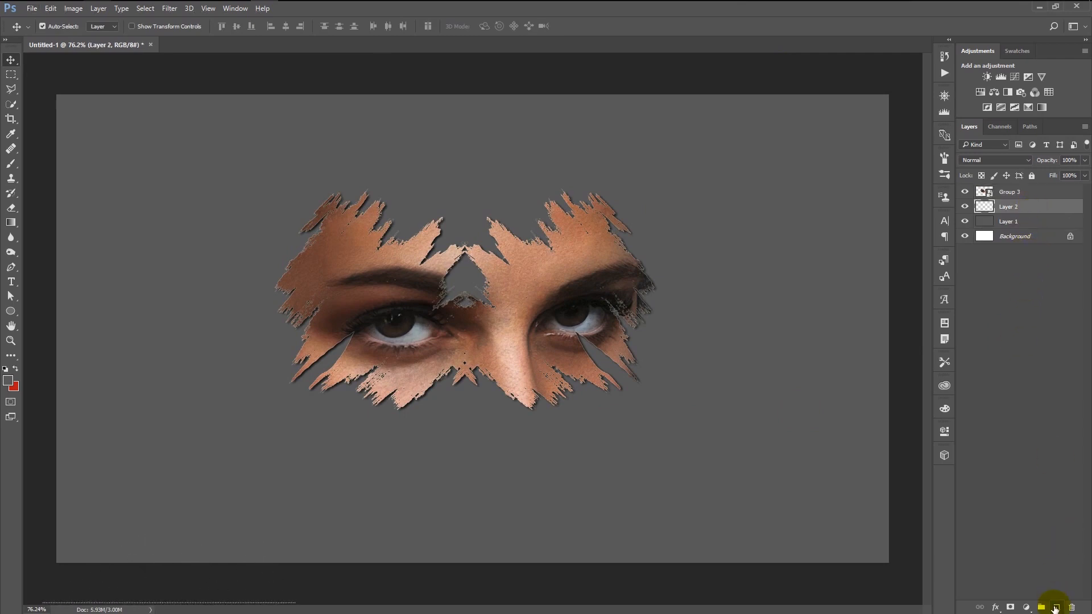
left_click(16, 73)
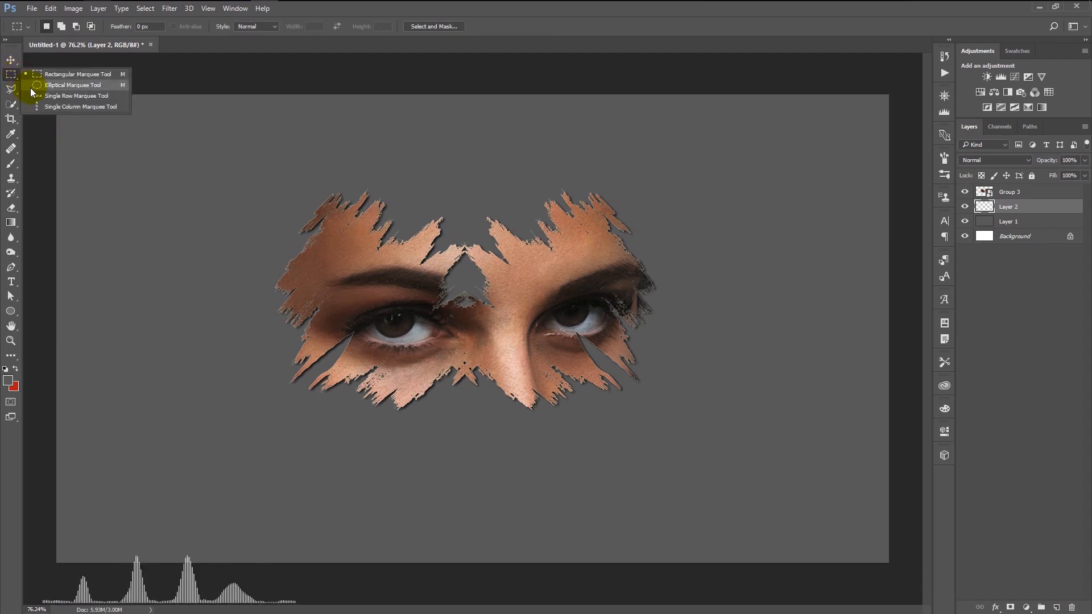
left_click(34, 85)
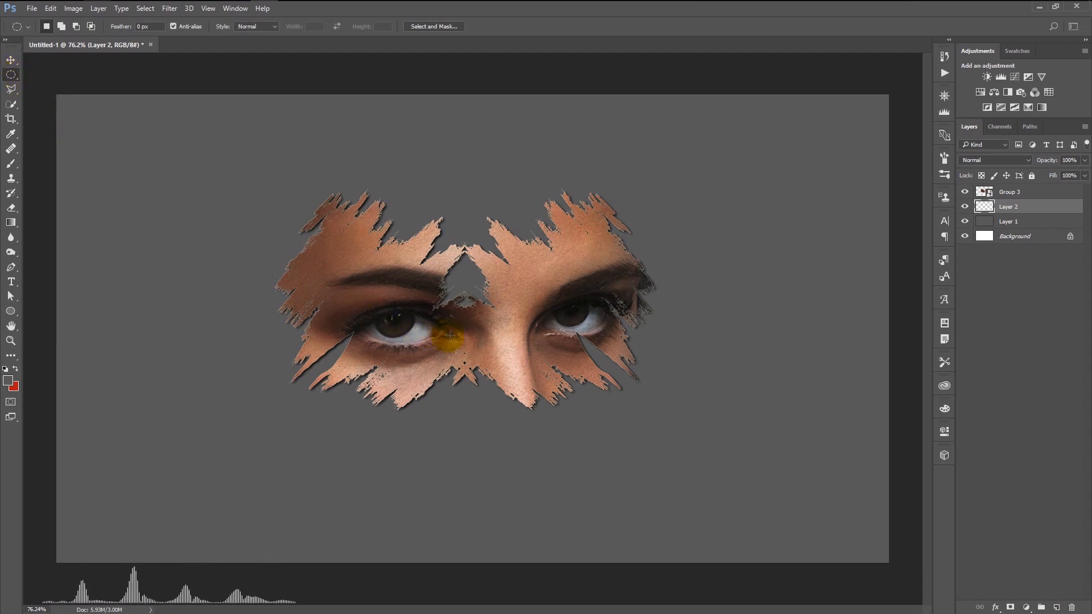
mouse_move(474, 336)
left_mouse_down()
mouse_move(580, 427)
mouse_move(706, 501)
left_mouse_up()
- Set the foreground color to black, fill the circular selection with it and deselect
left_click(8, 381)
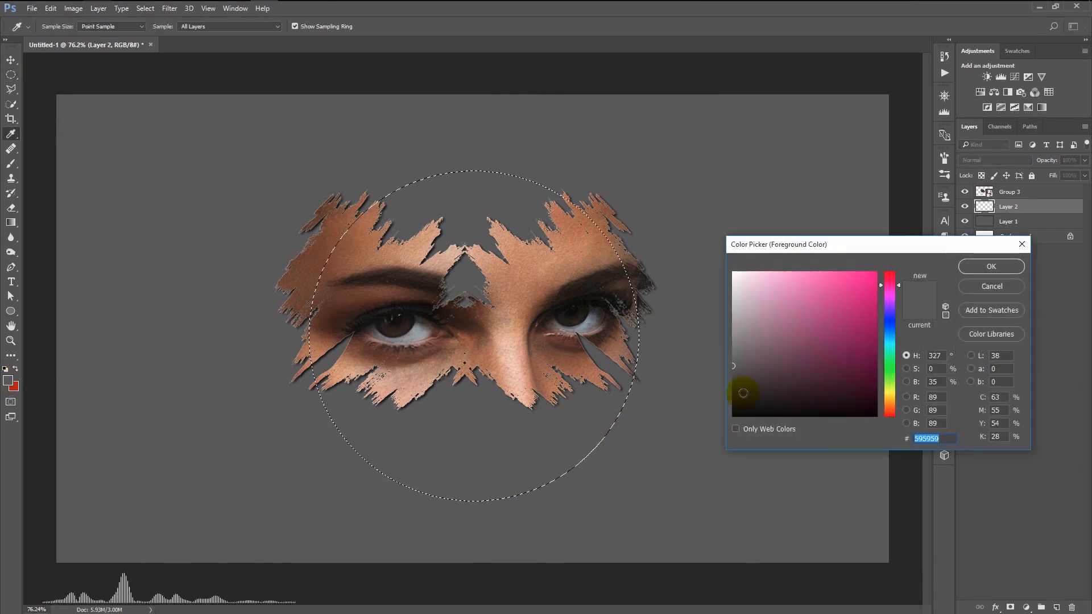
left_click(972, 265)
key("alt+BackSpace")
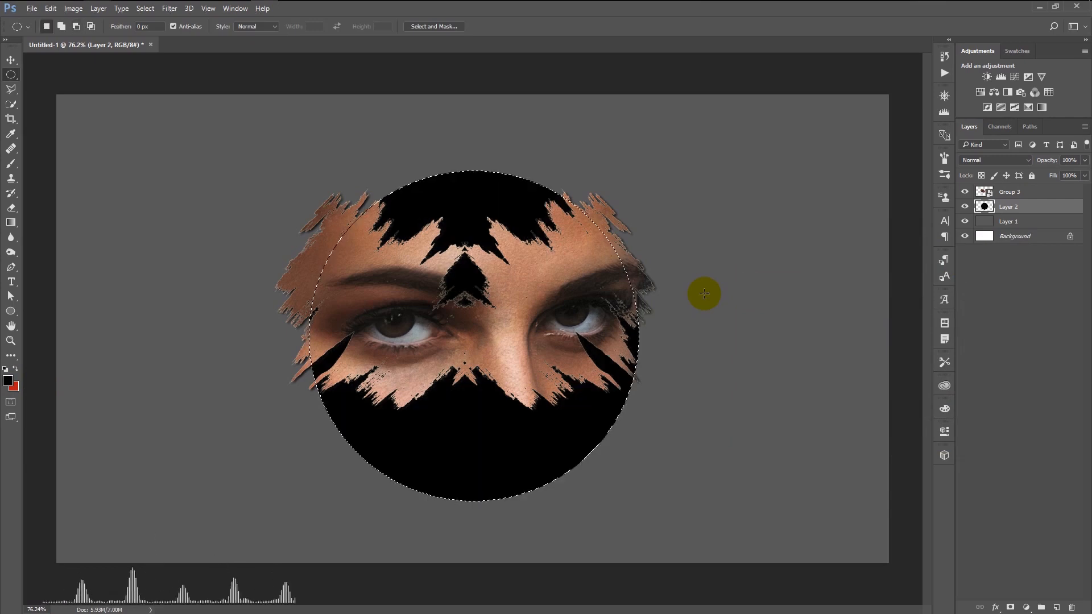
key("ctrl+d")
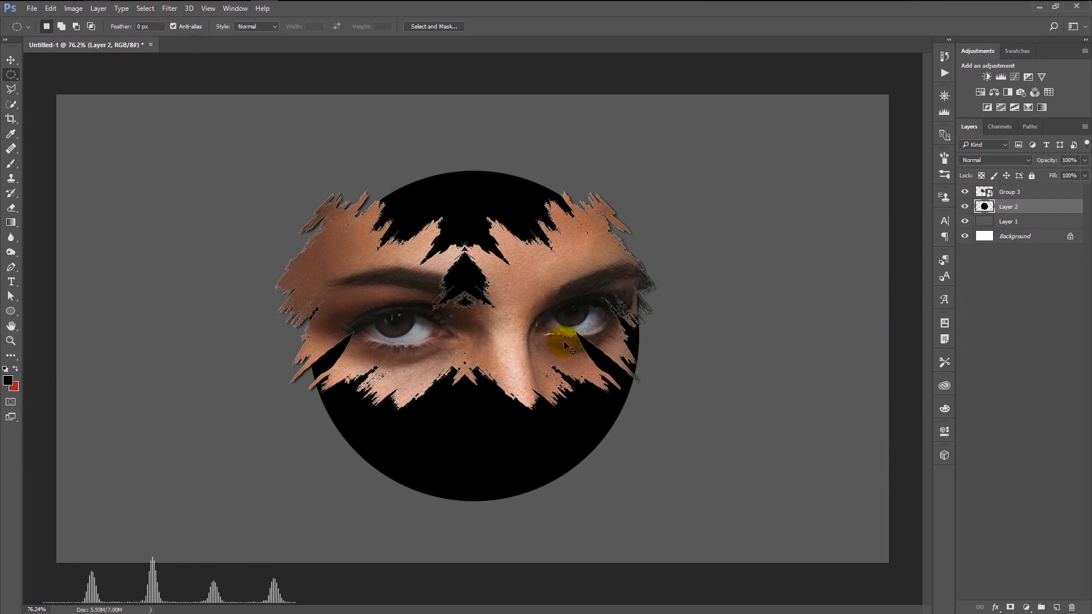
- Flatten the black circle into a thin ellipse below the face at about 71.8% width and 8.1% height
key("ctrl+t")
left_click_drag(475, 171, 484, 477)
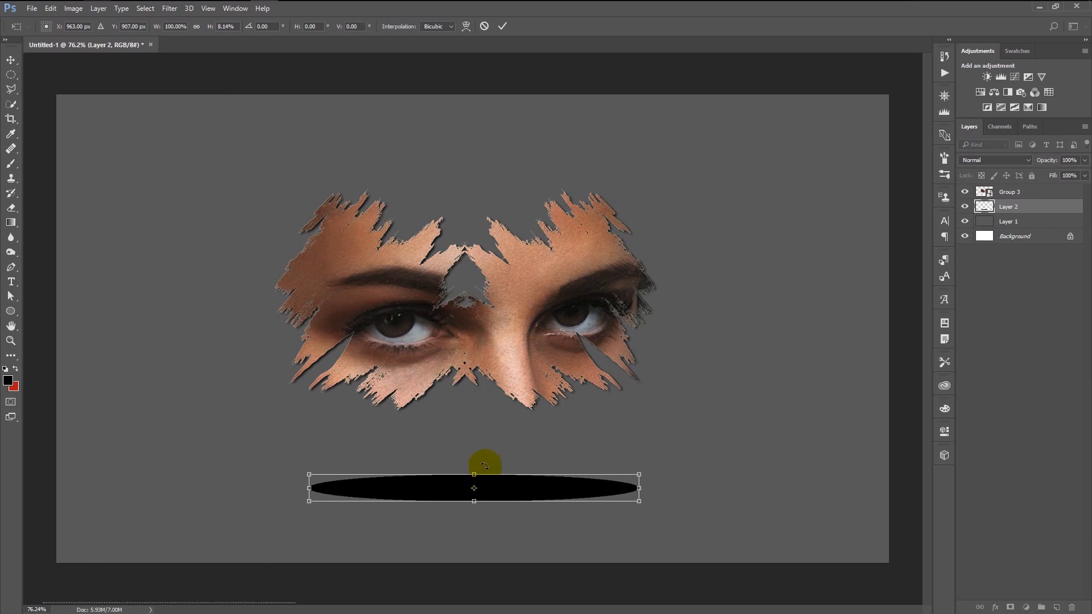
left_click_drag(642, 491, 595, 499)
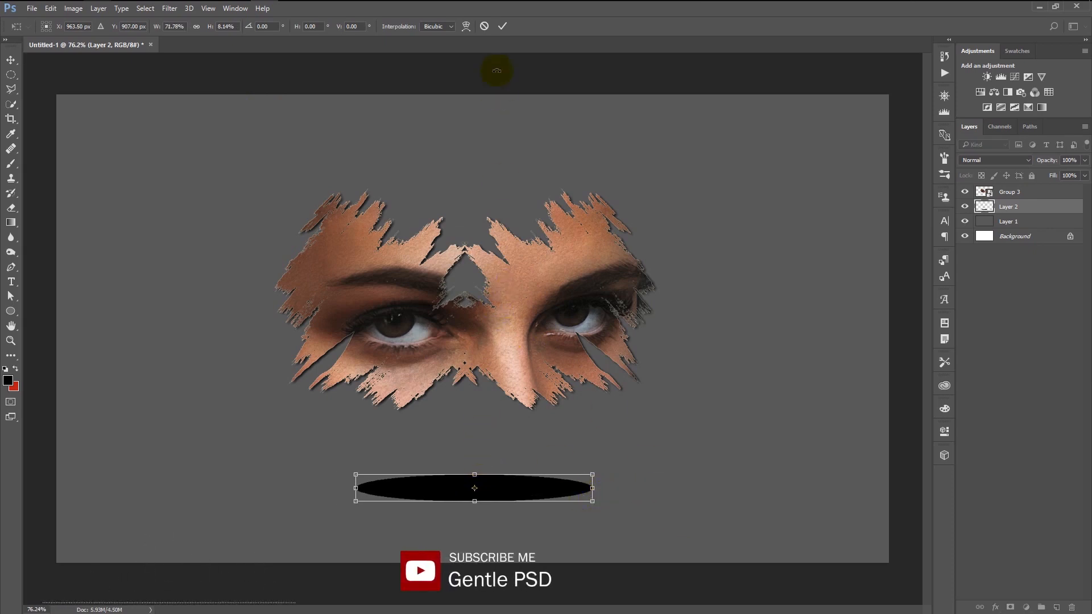
left_click(502, 26)
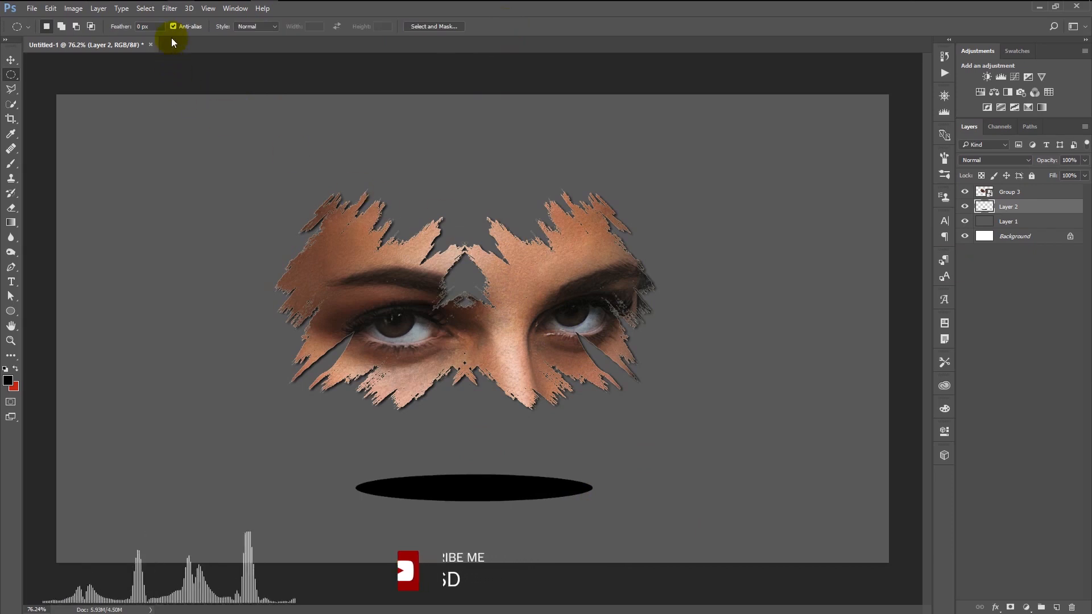
- Soften the black ellipse with a Gaussian Blur and reduce its layer opacity to 70%
left_click(169, 8)
mouse_move(232, 142)
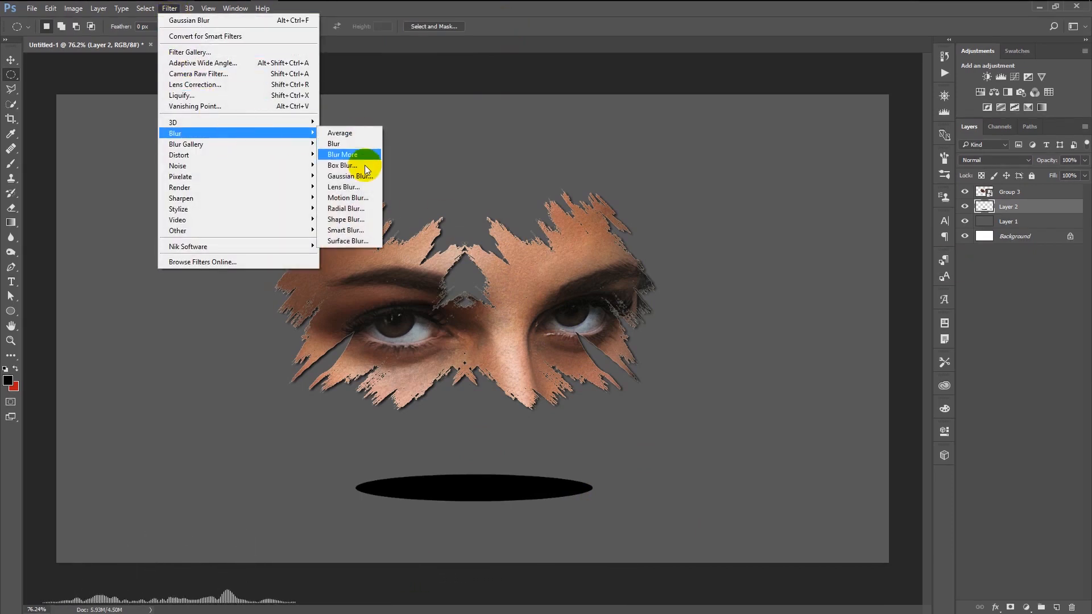
left_click(365, 175)
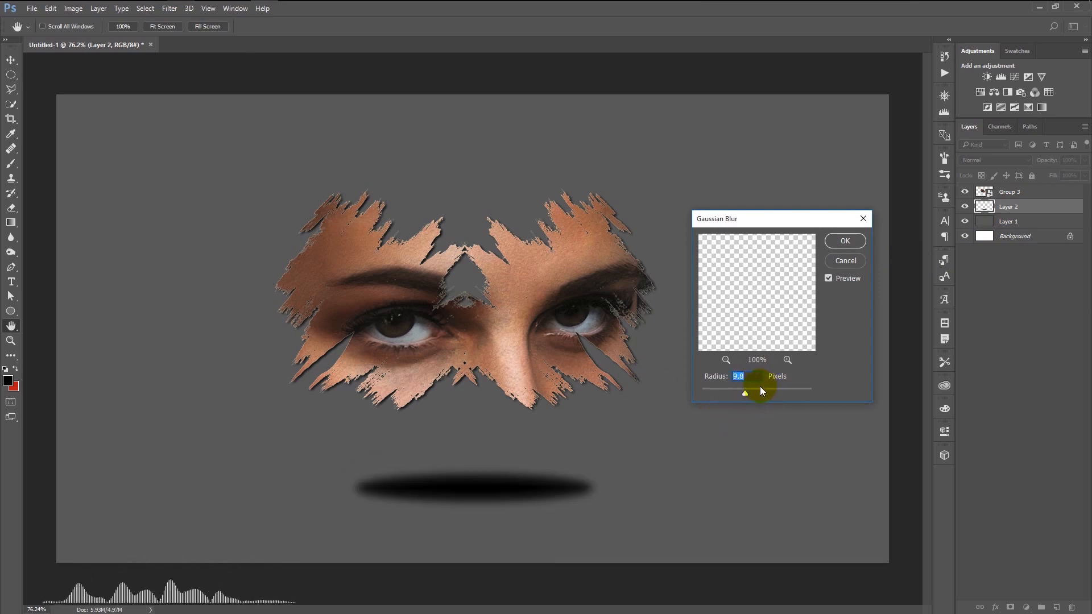
left_click_drag(751, 394, 751, 394)
left_click(846, 241)
key("m")
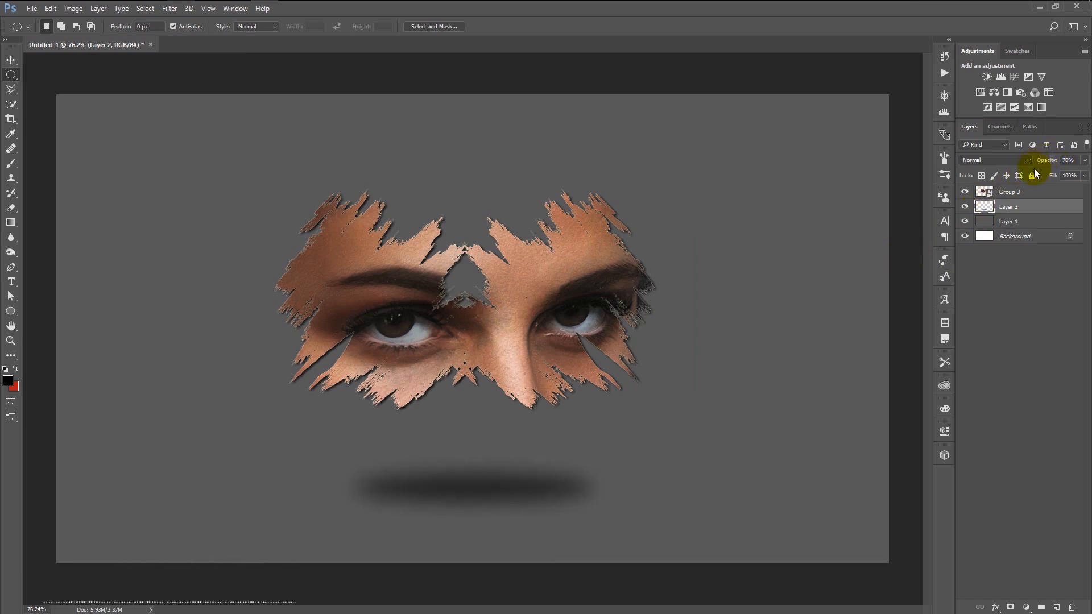
- Shift the blurred floor shadow slightly left to X 953.50 px and commit the transform
scroll(512, 414, "down", 3)
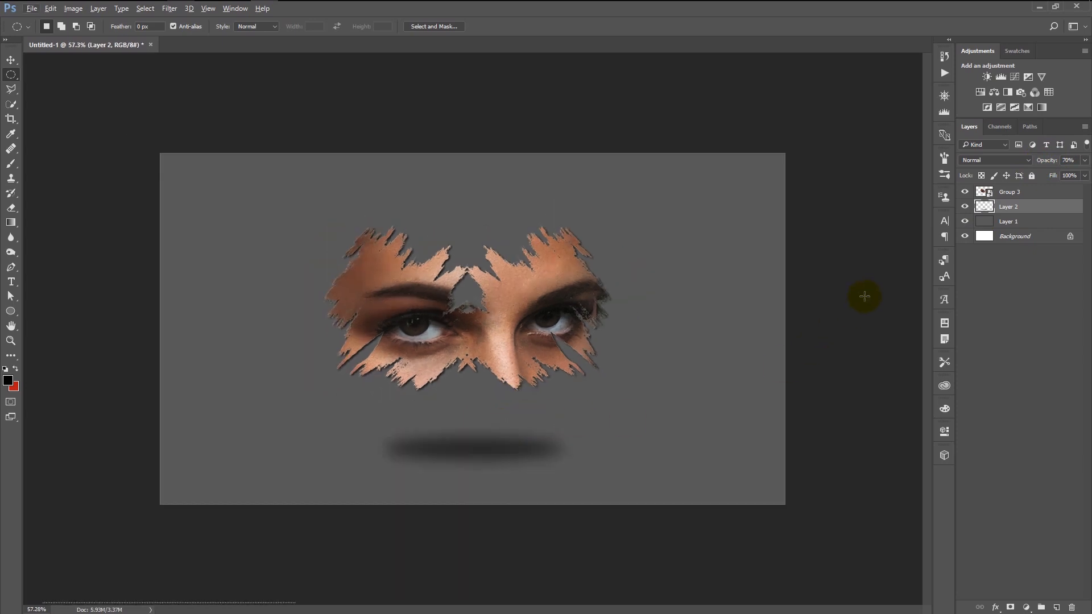
key("ctrl+t")
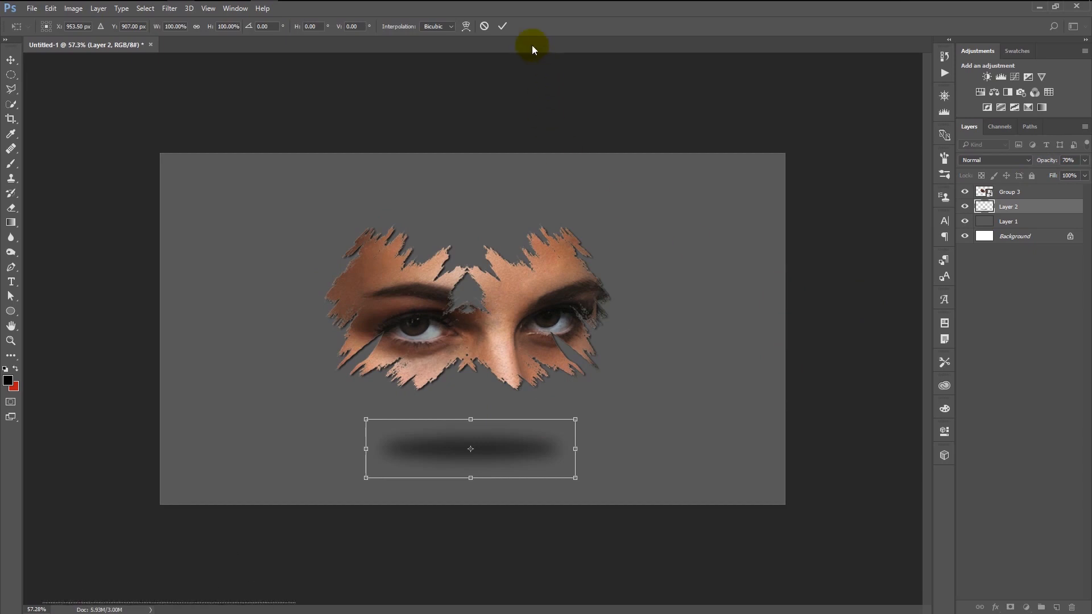
left_click(503, 26)
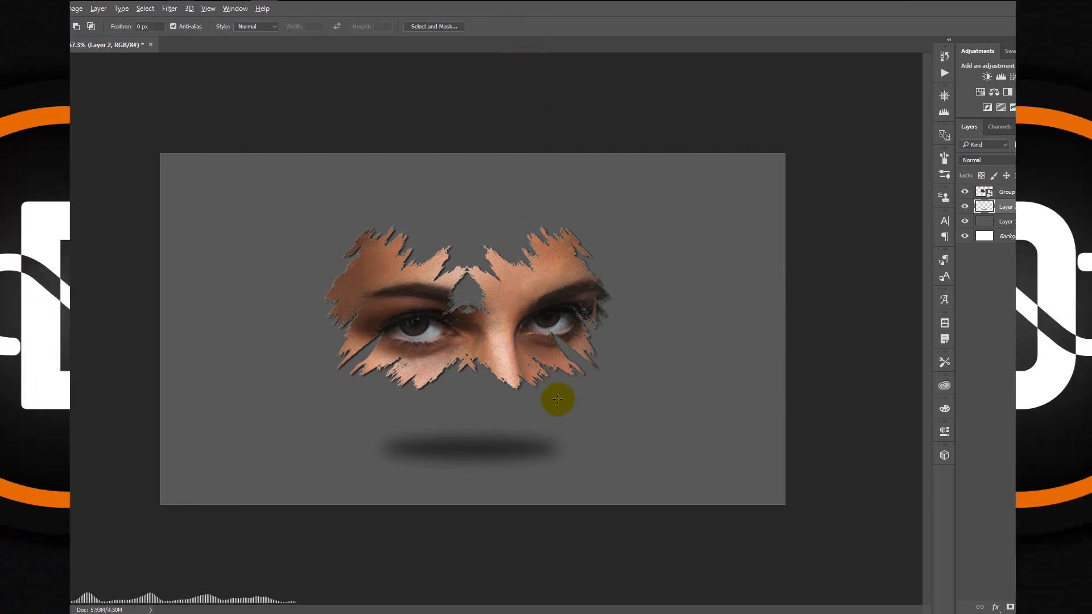